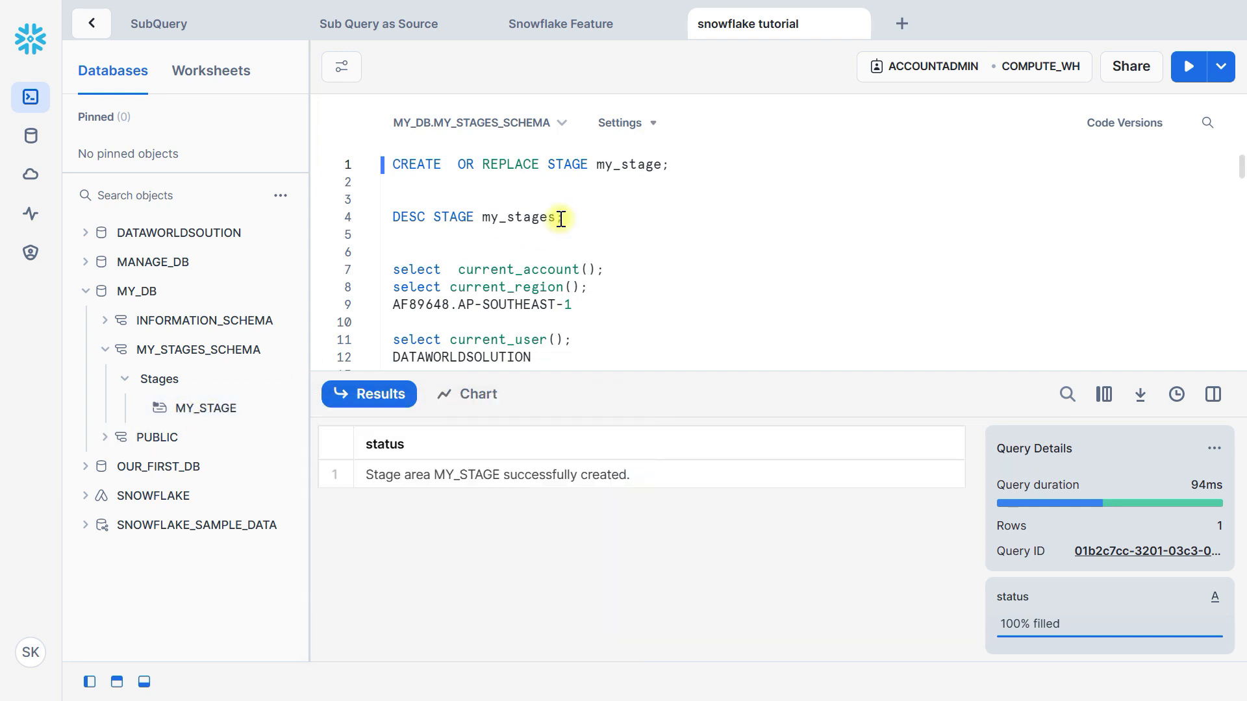
Point the DESC STAGE statement on line 4 to MY_DB.MY_STAGES_SCHEMA.MY_STAGE and run it
double_click(607, 168)
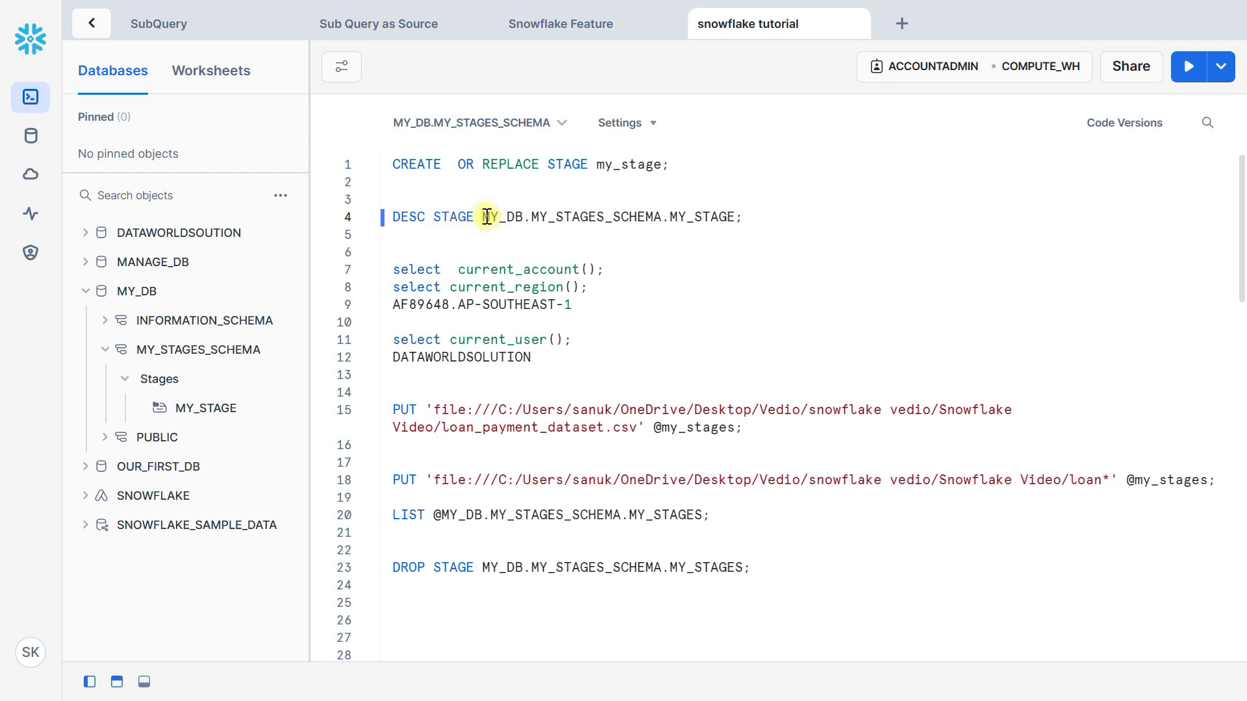
drag(483, 216, 754, 214)
click(715, 217)
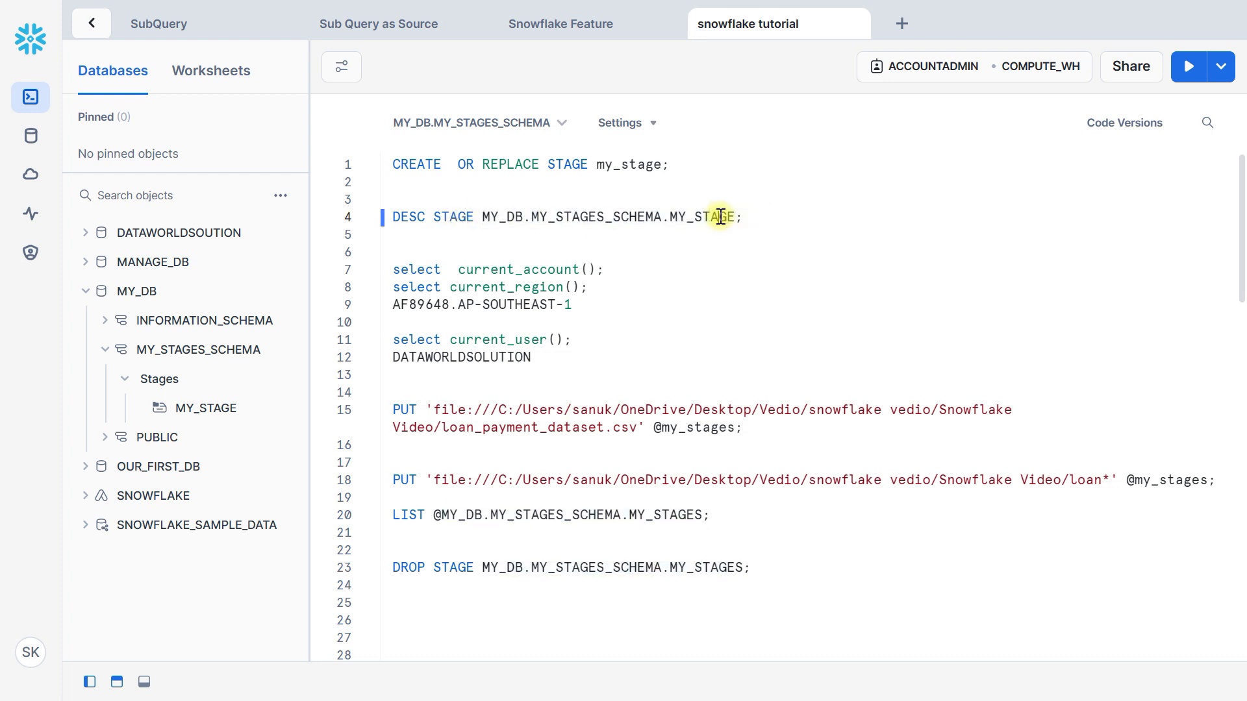
key(ctrl+Return)
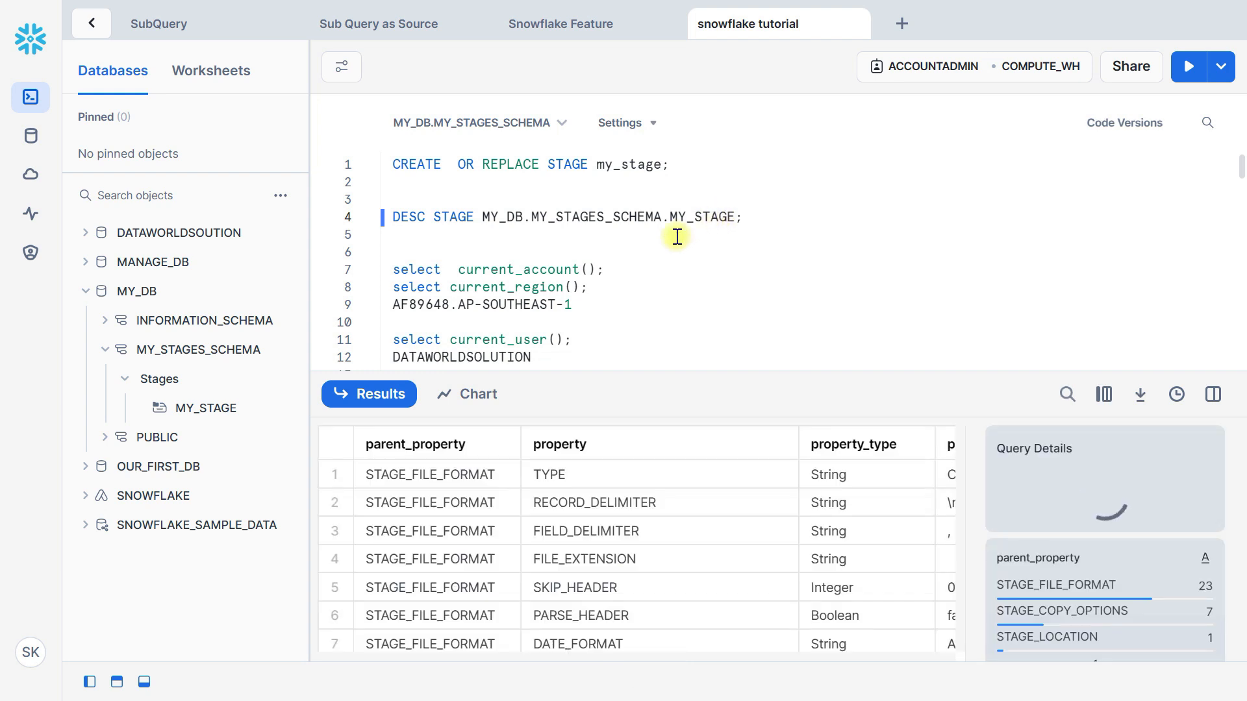
Examine the described stage's file format, copy option and location properties with their types and values
drag(604, 383, 626, 206)
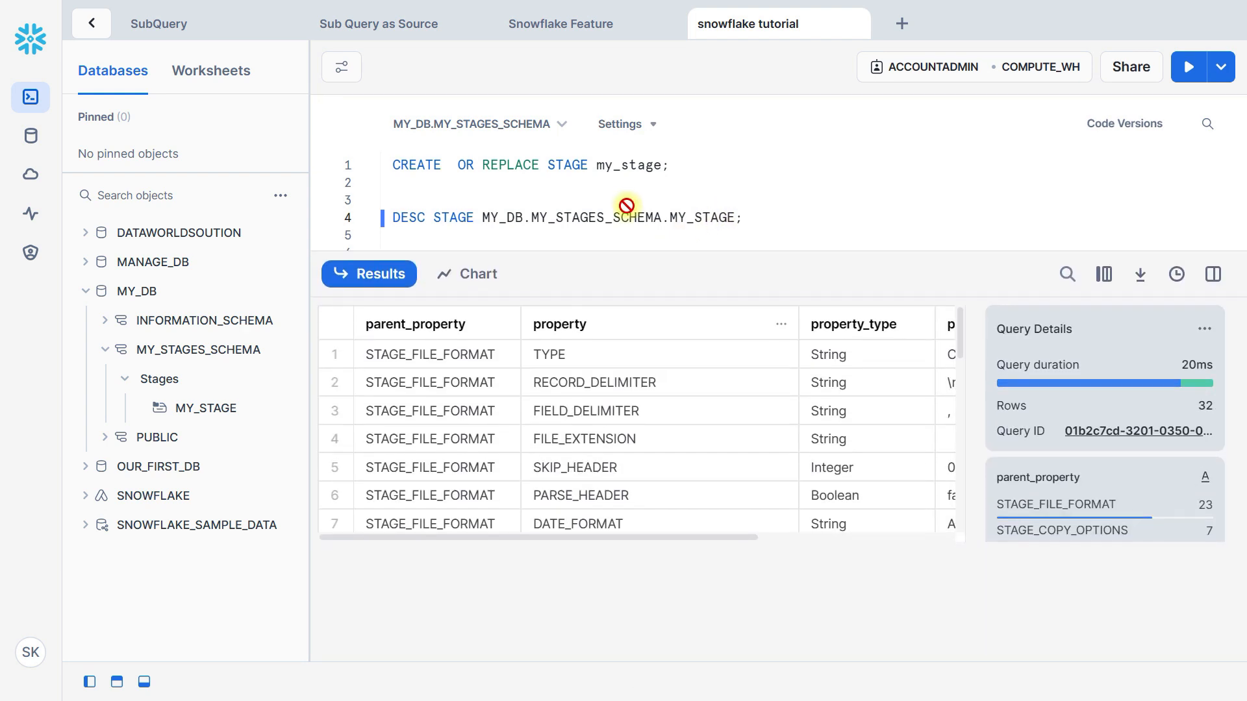
scroll(682, 404, right, 3)
scroll(691, 409, left, 3)
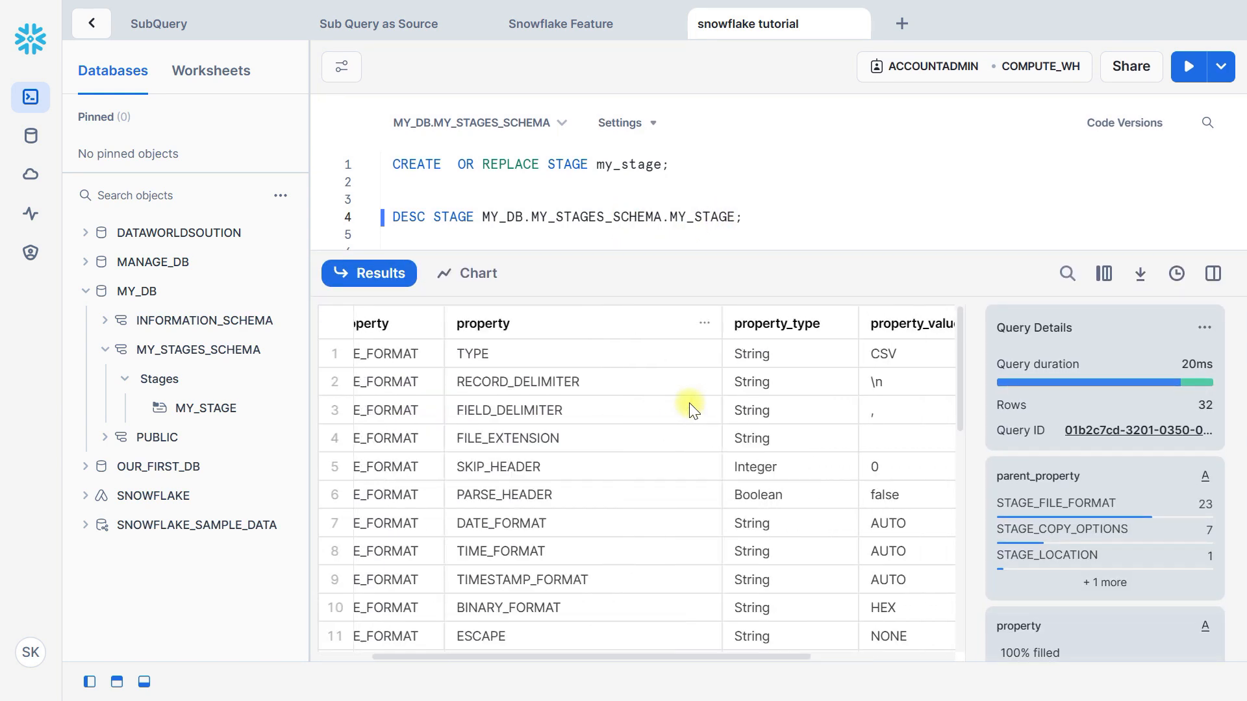
scroll(691, 409, right, 3)
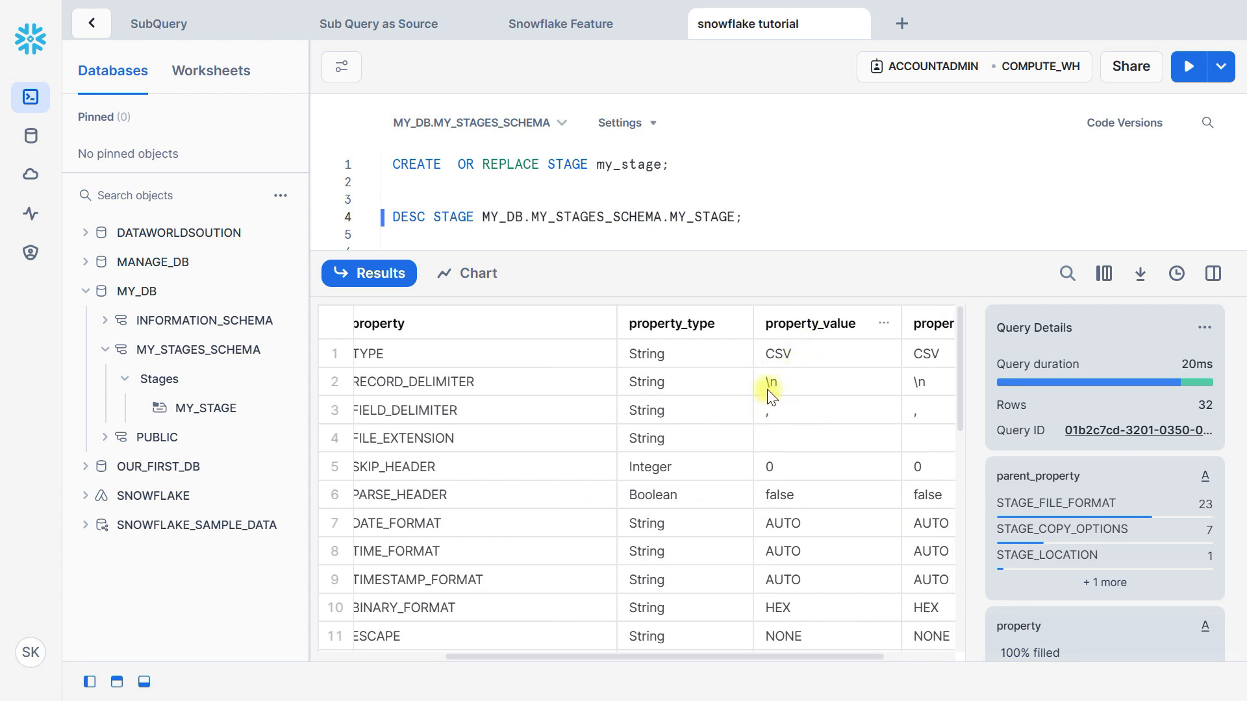
scroll(767, 393, down, 3)
scroll(708, 510, down, 3)
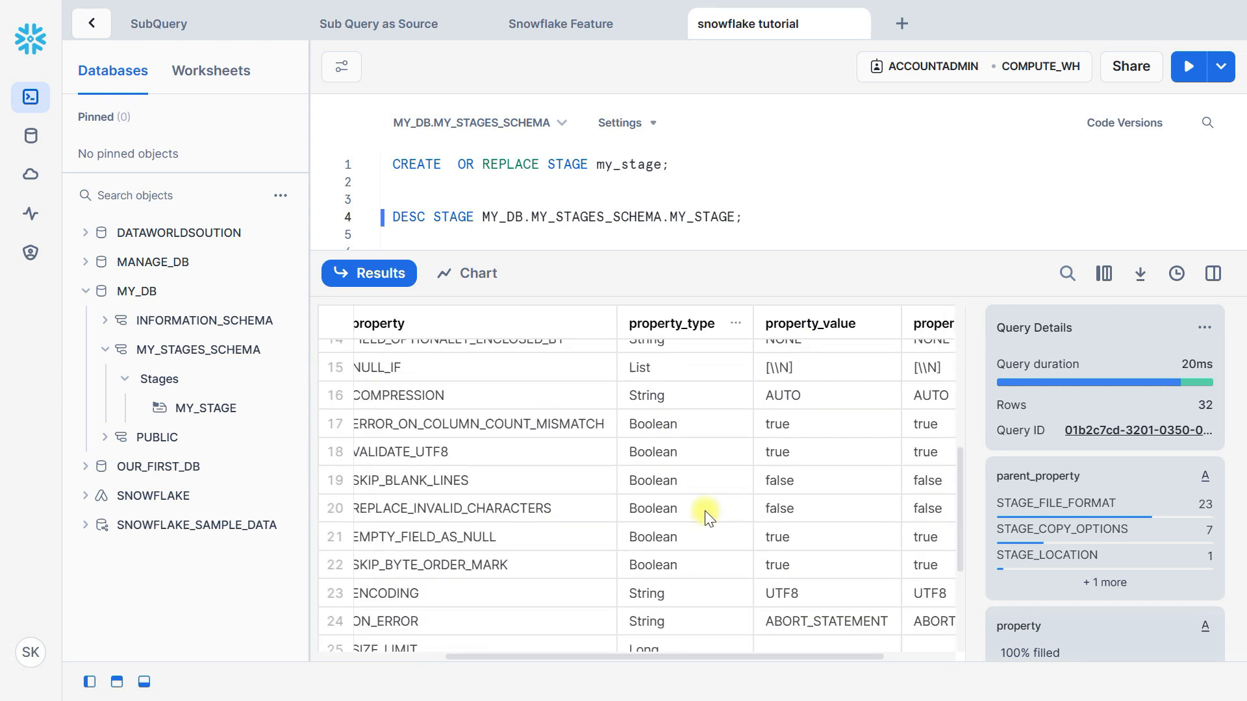
scroll(706, 513, left, 1)
scroll(708, 514, left, 1)
scroll(708, 514, down, 3)
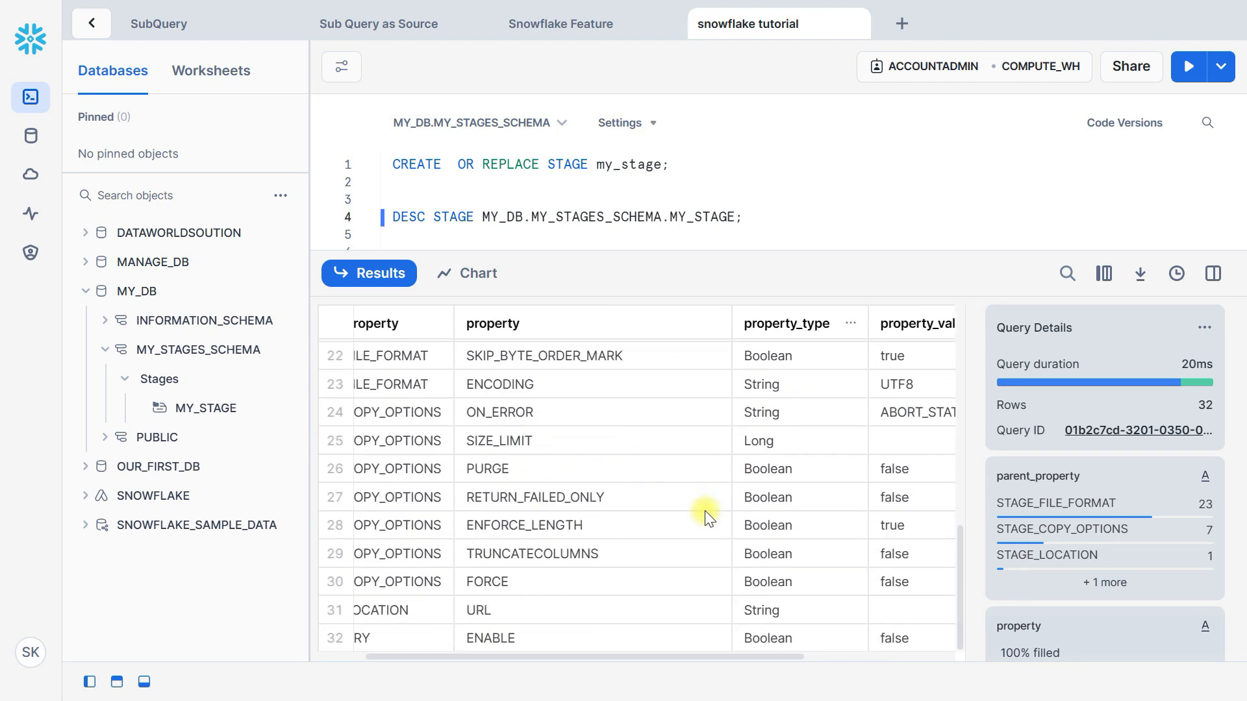
scroll(706, 512, up, 9)
drag(655, 262, 647, 561)
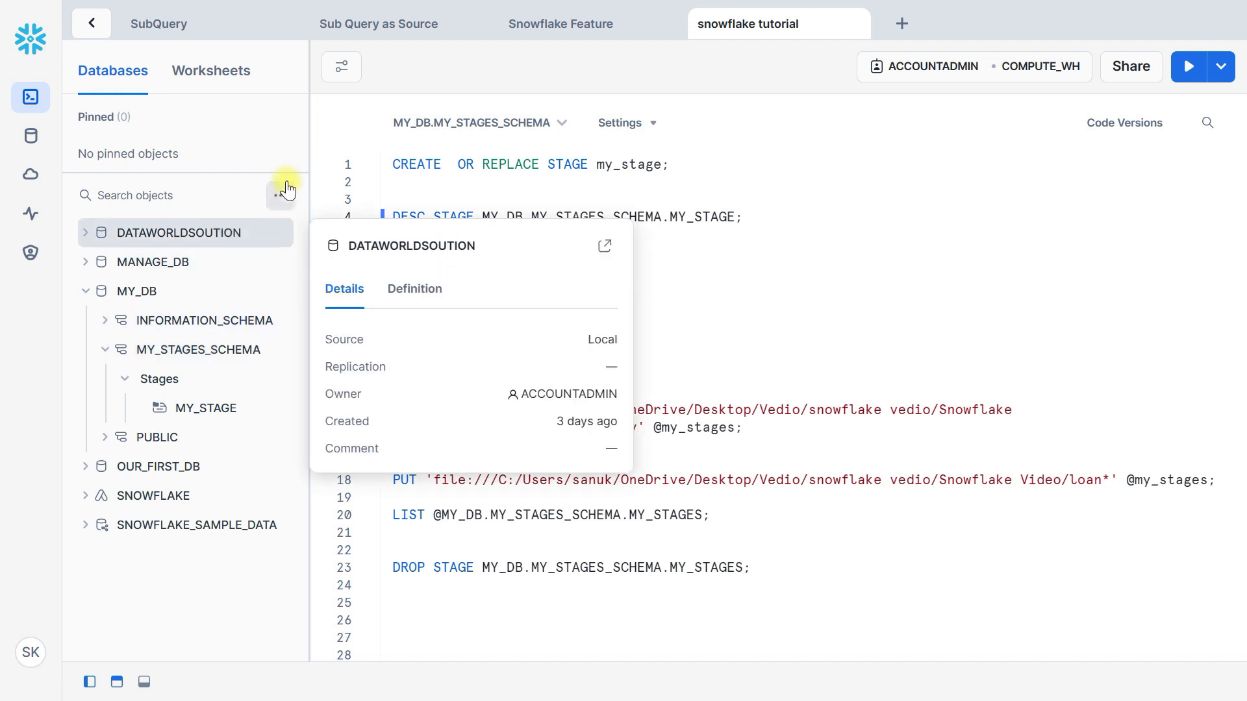
Open MY_STAGE under MY_DB's MY_STAGES_SCHEMA in the Databases area and enable its directory table
mouse_move(206, 413)
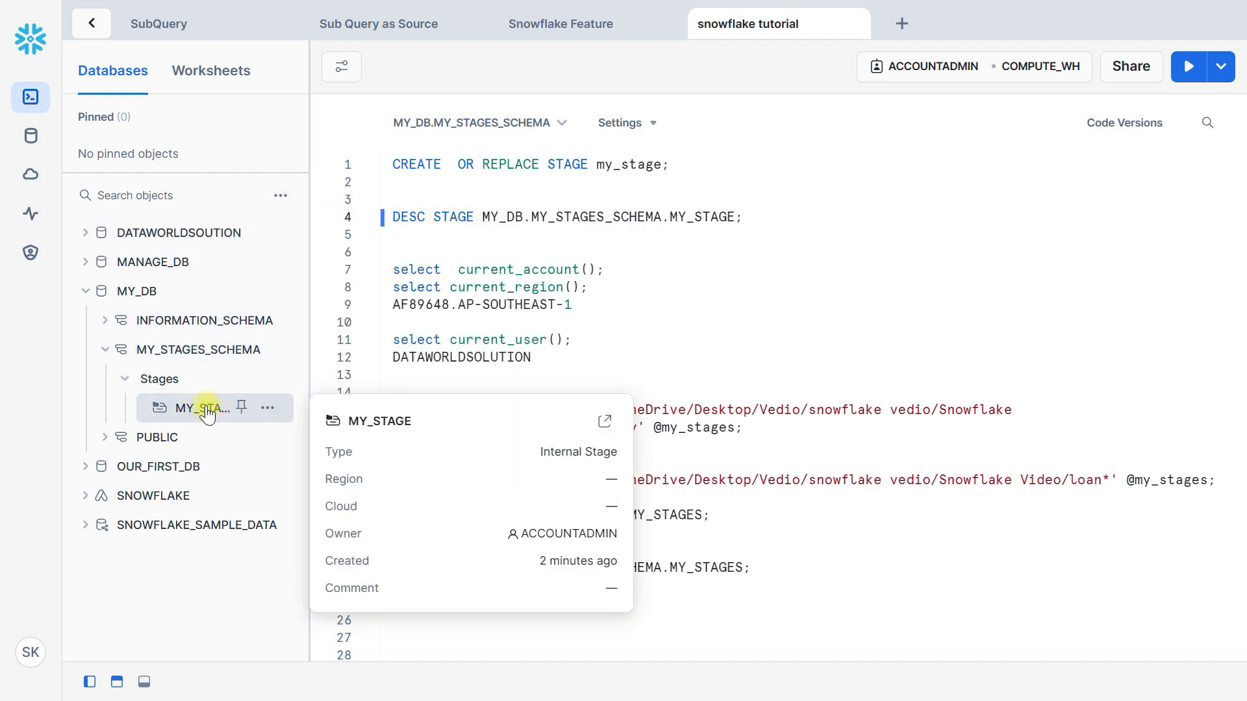
click(31, 136)
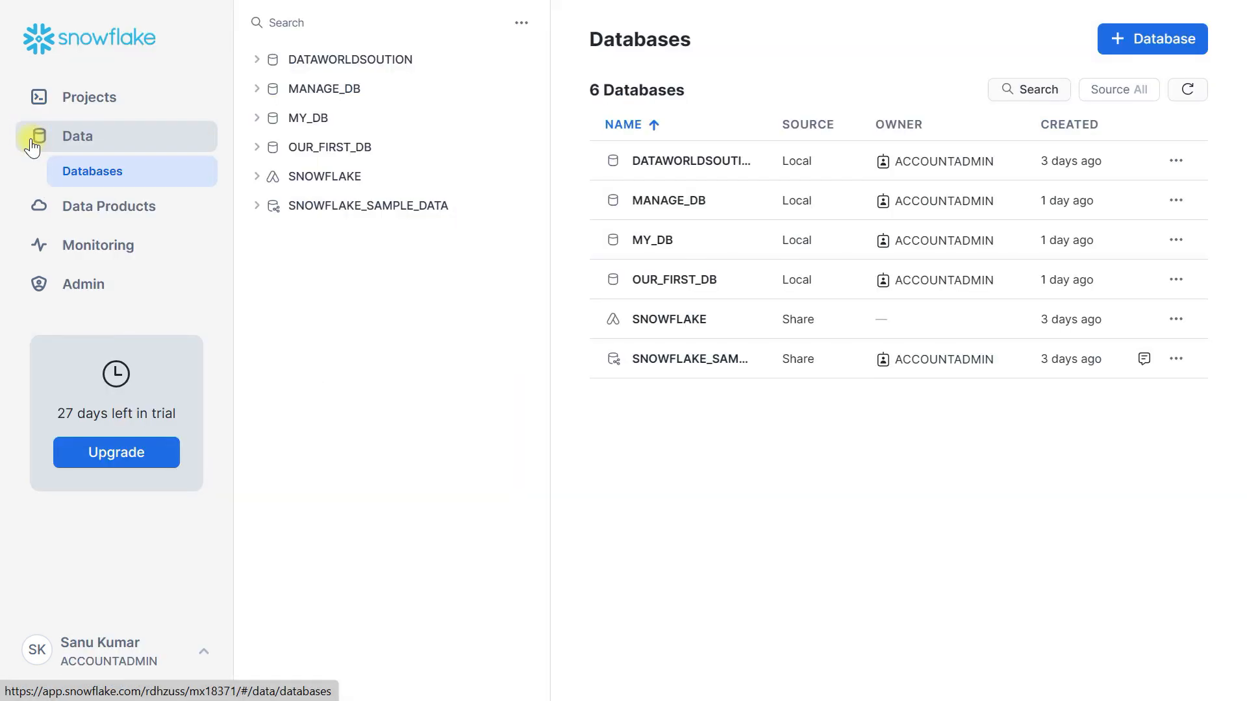
click(325, 86)
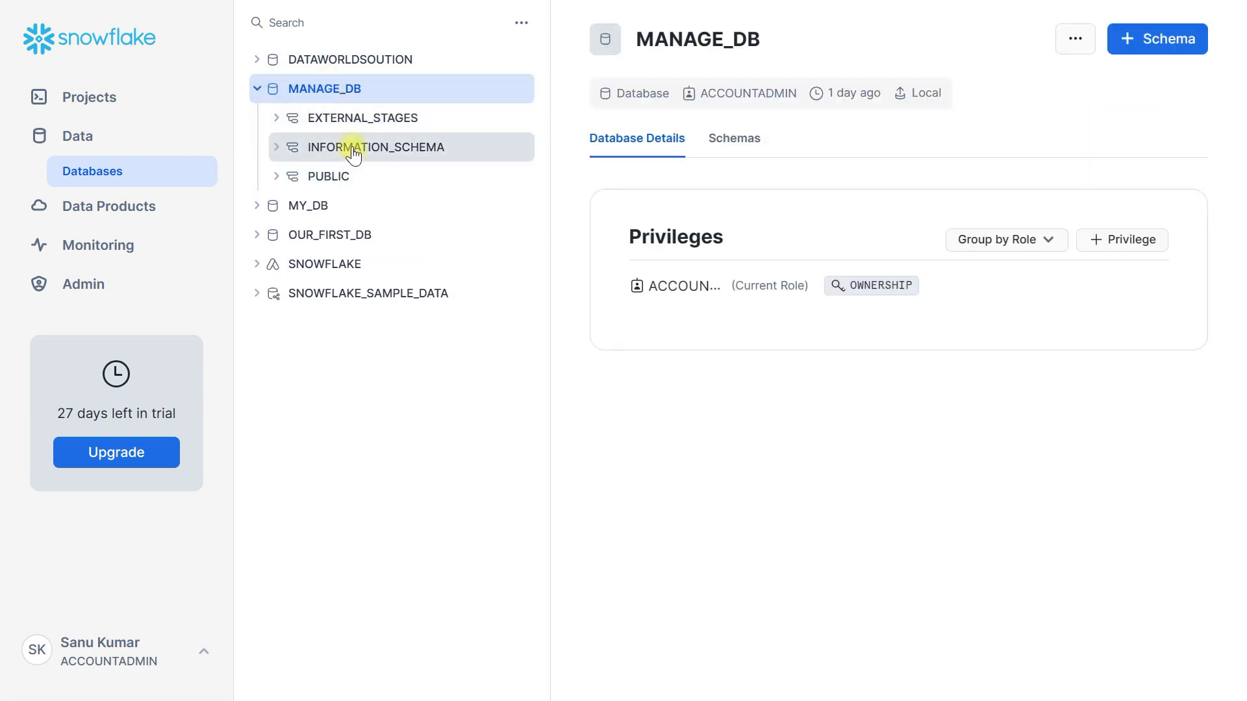
click(354, 150)
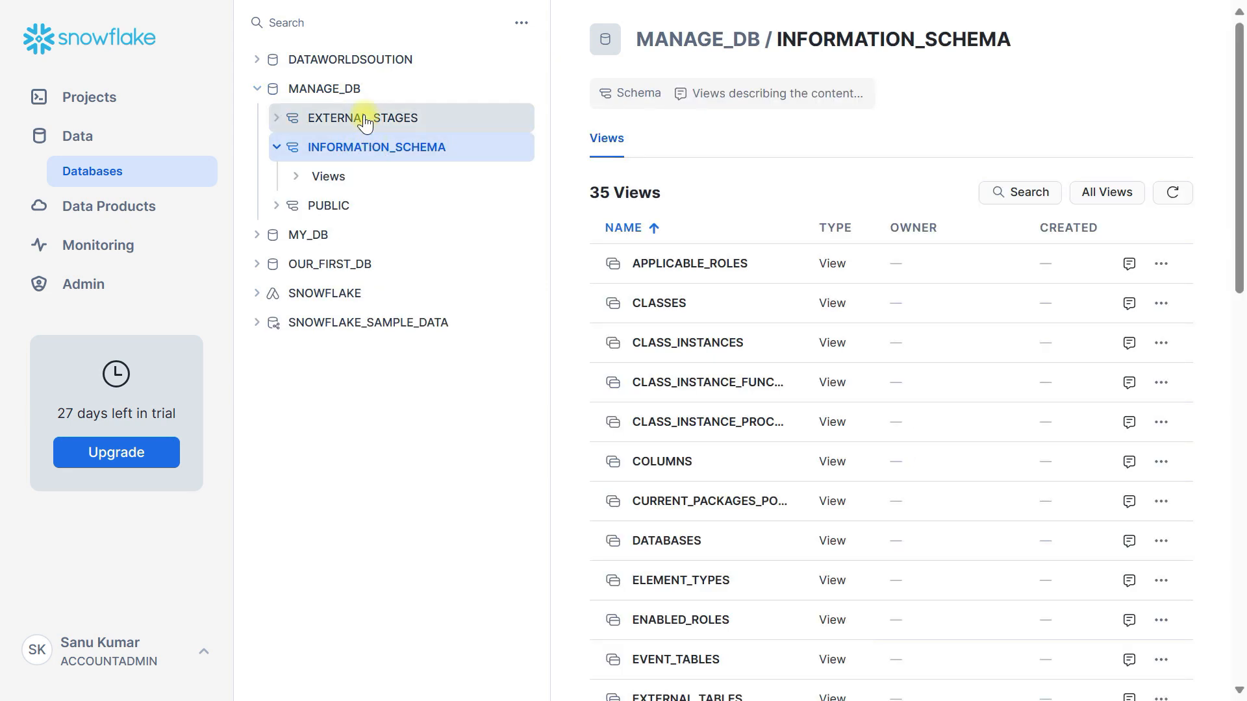
click(322, 235)
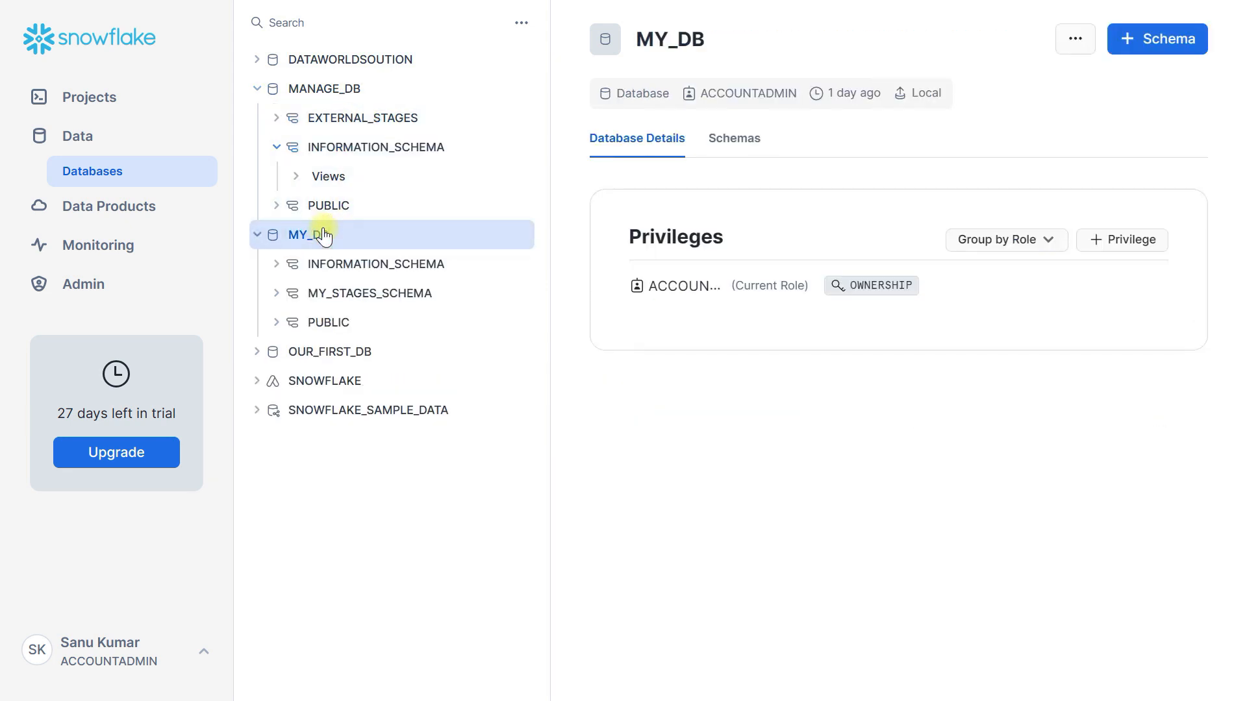
click(371, 300)
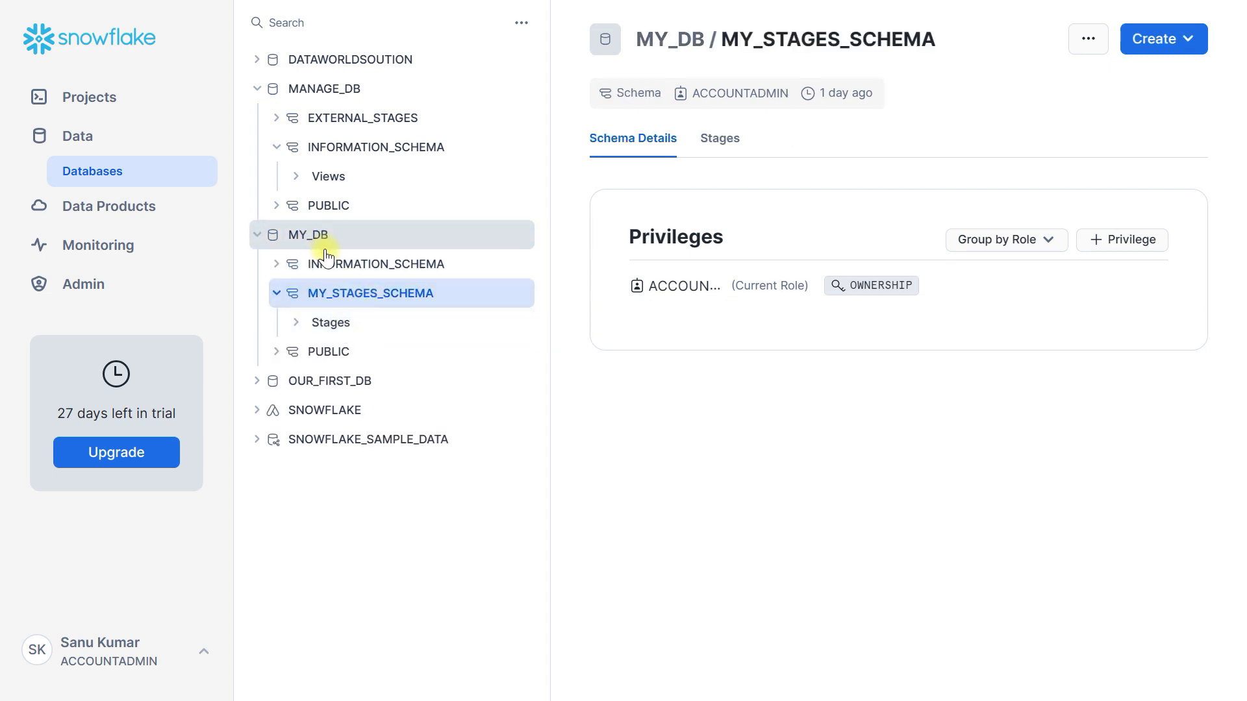
click(340, 327)
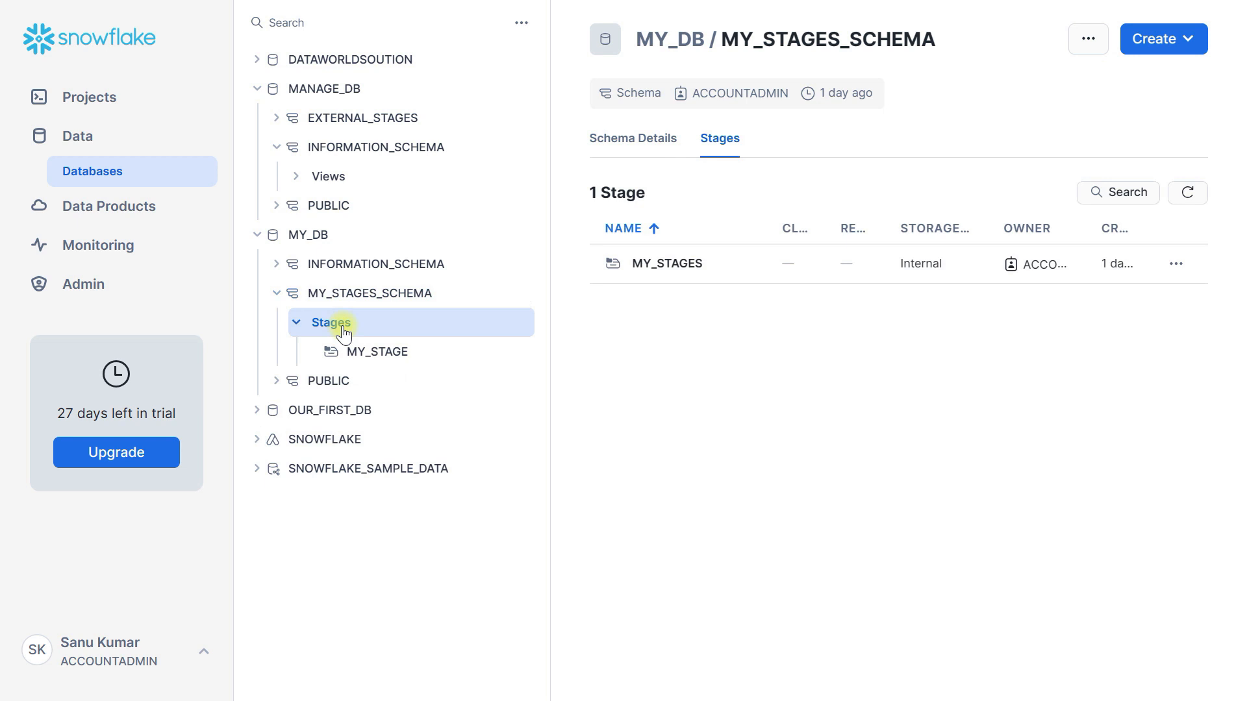
click(680, 263)
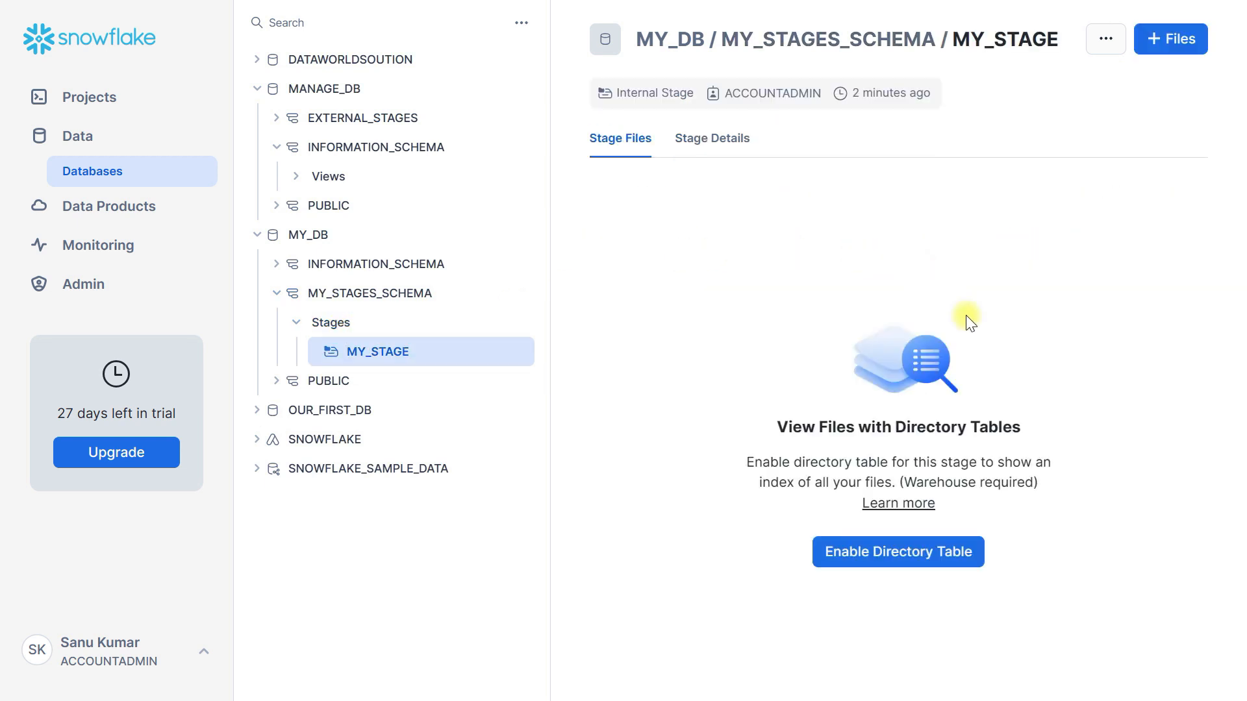
click(874, 550)
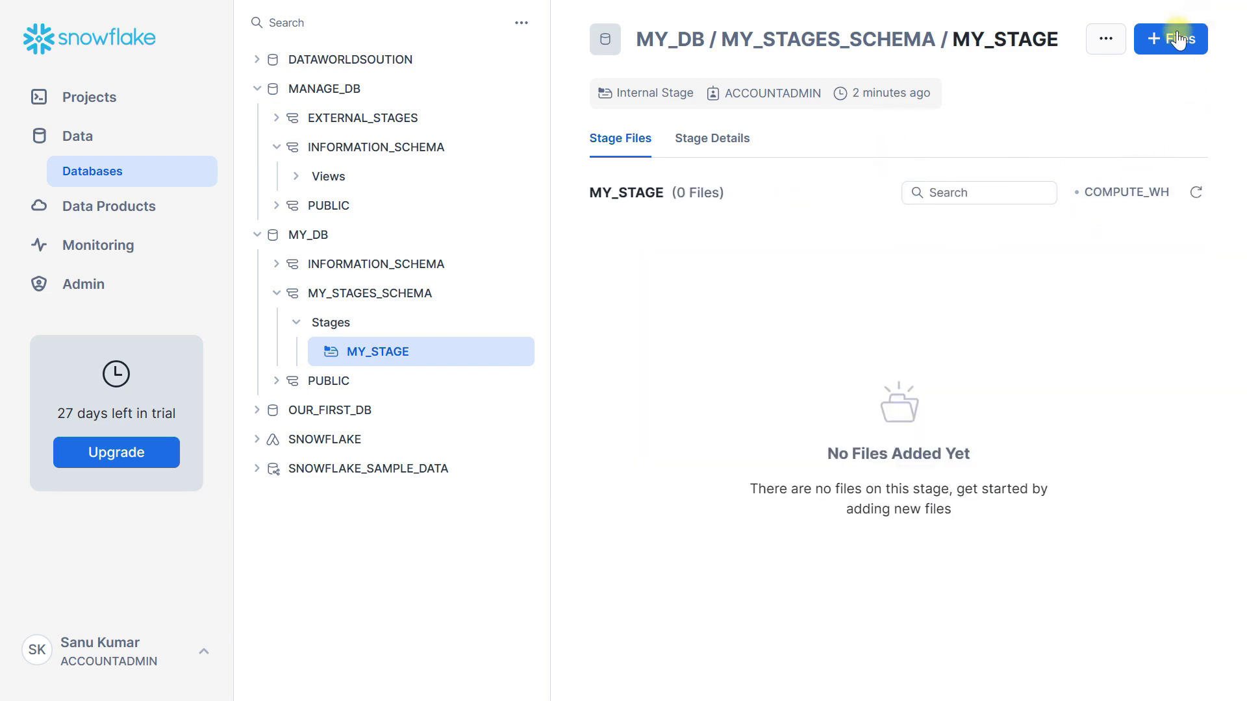
Upload loan_payment_dataset.csv from the Snowflake Video folder to MY_STAGE
click(1166, 52)
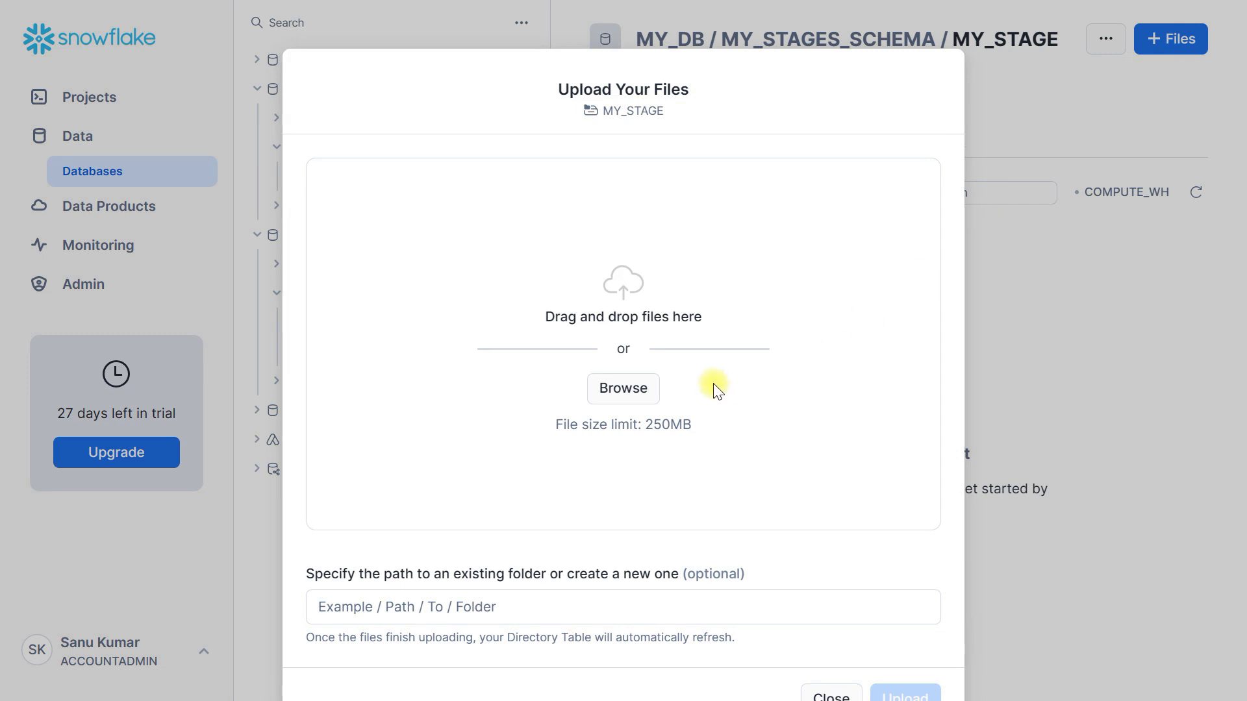
click(625, 390)
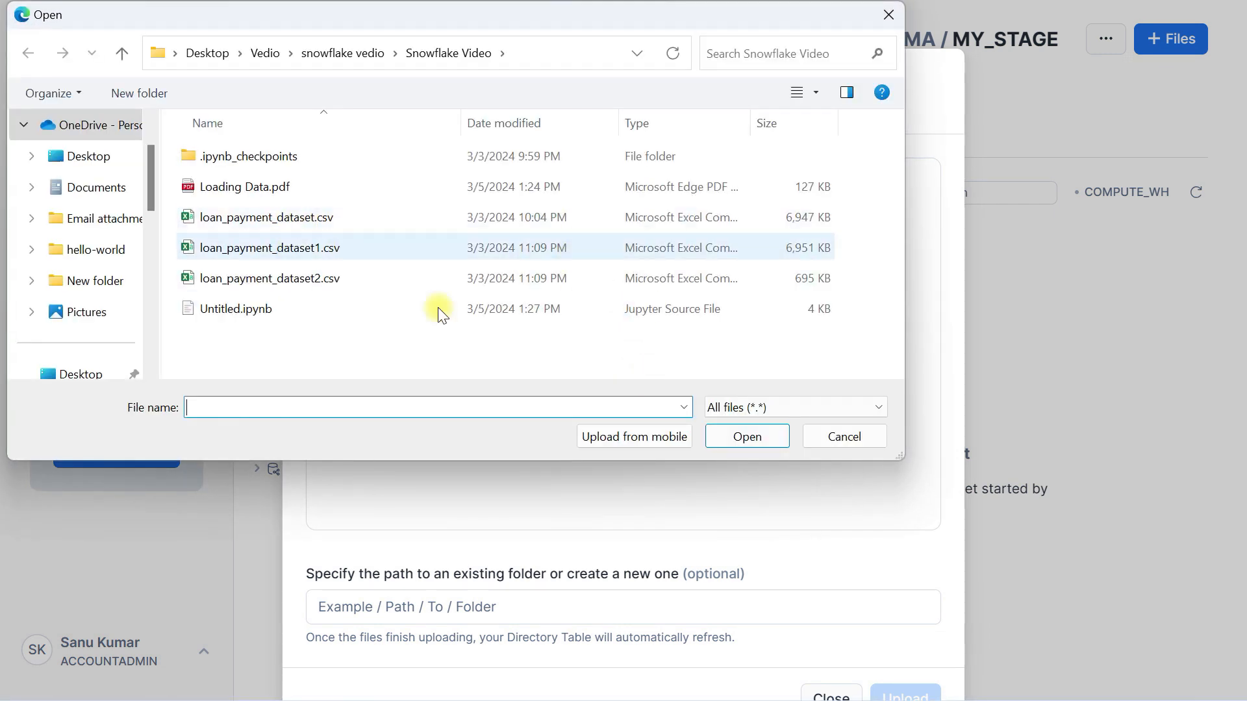
key(Escape)
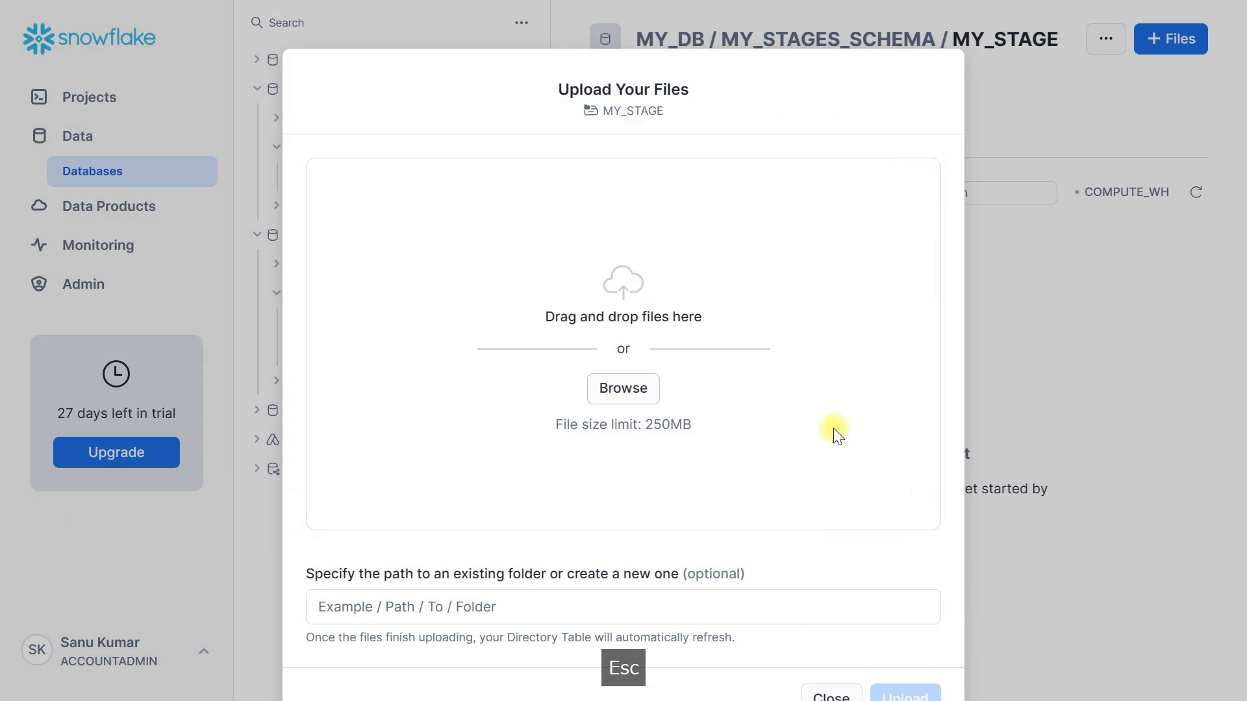
click(630, 392)
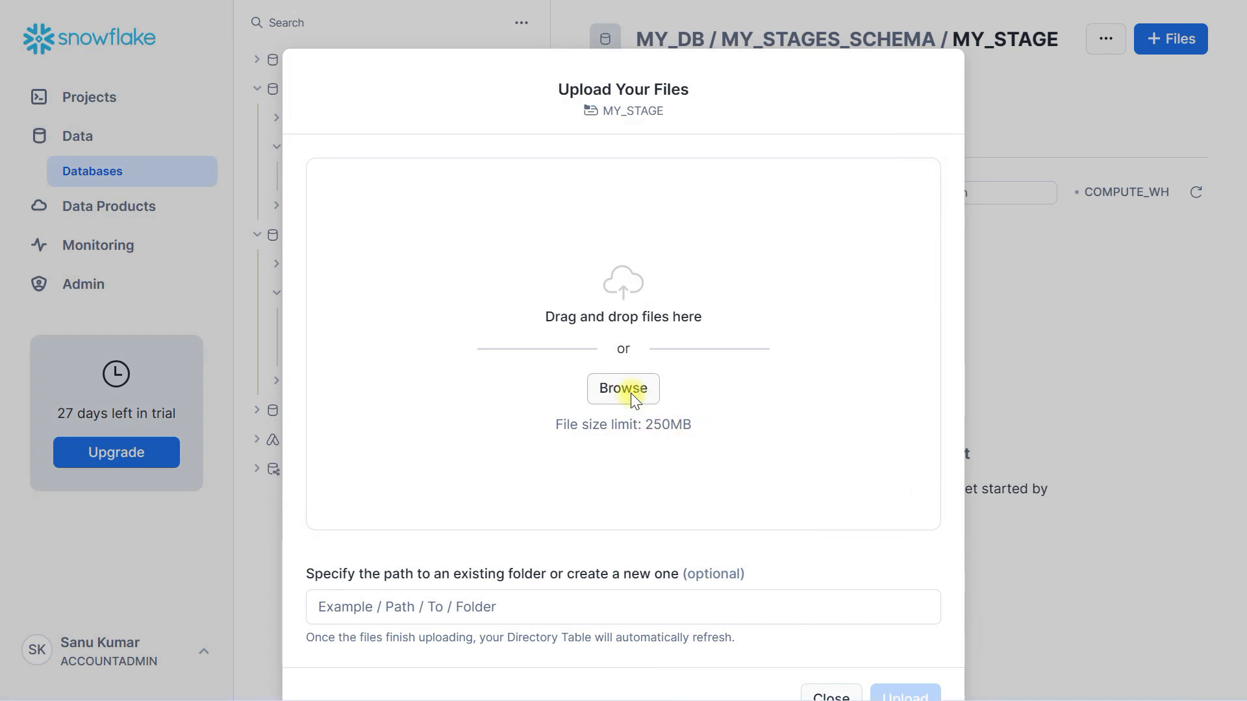
click(247, 219)
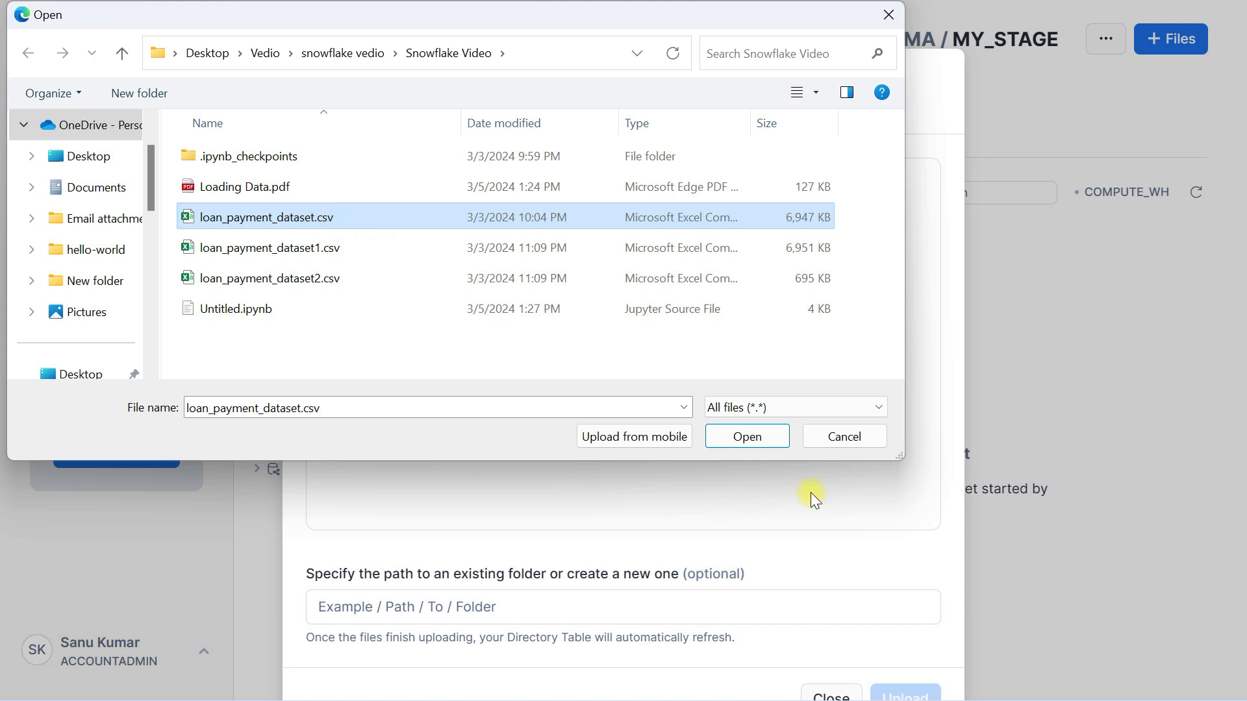
click(747, 436)
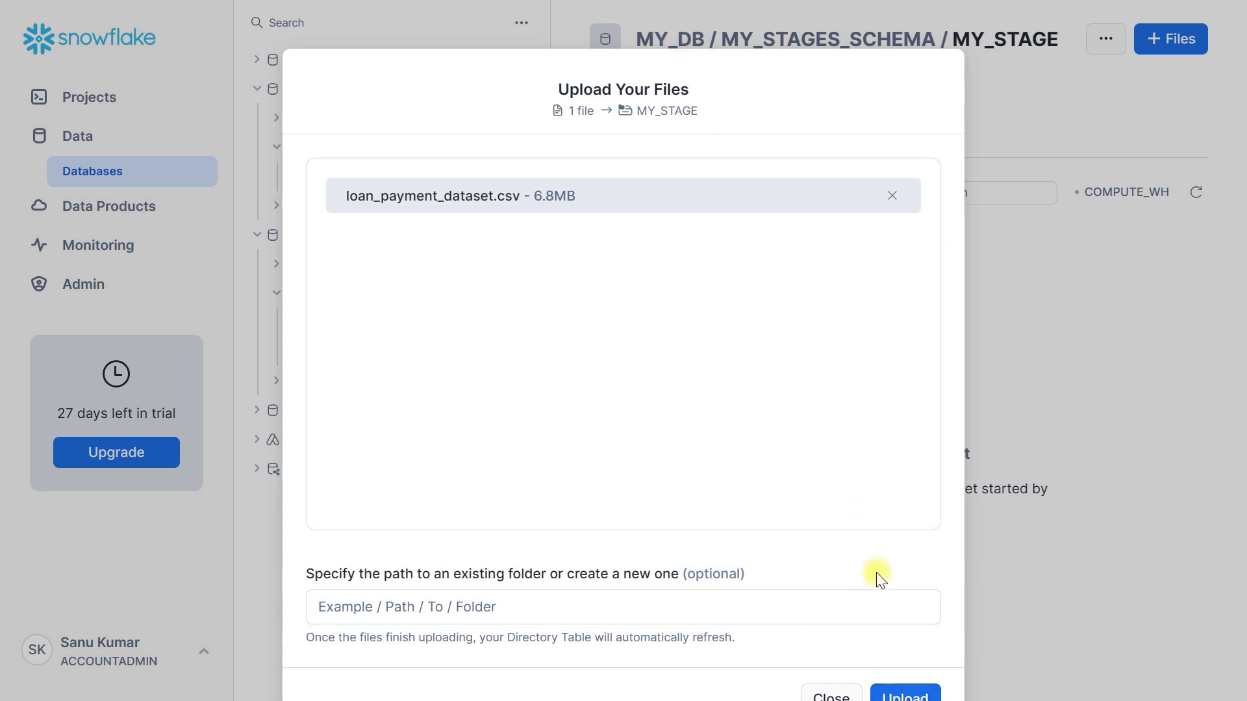
click(909, 695)
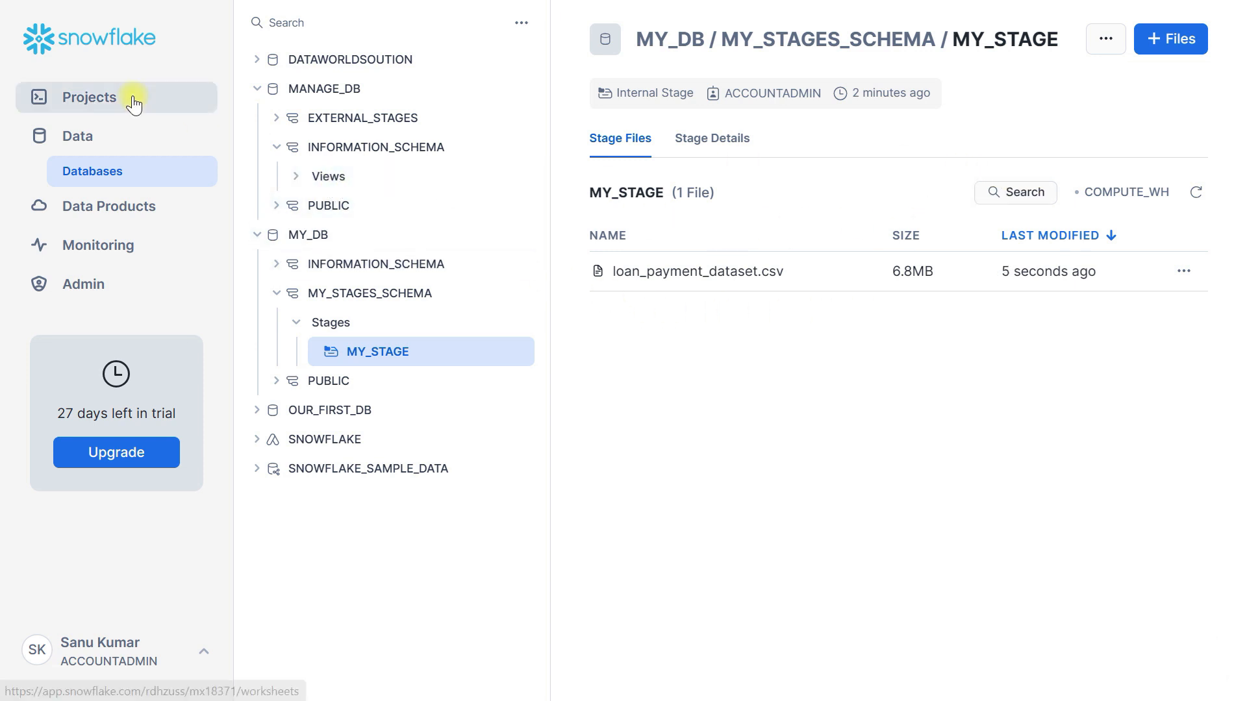
Return to the project worksheets and open the "snowflake tutorial" worksheet at its PUT statements
click(79, 135)
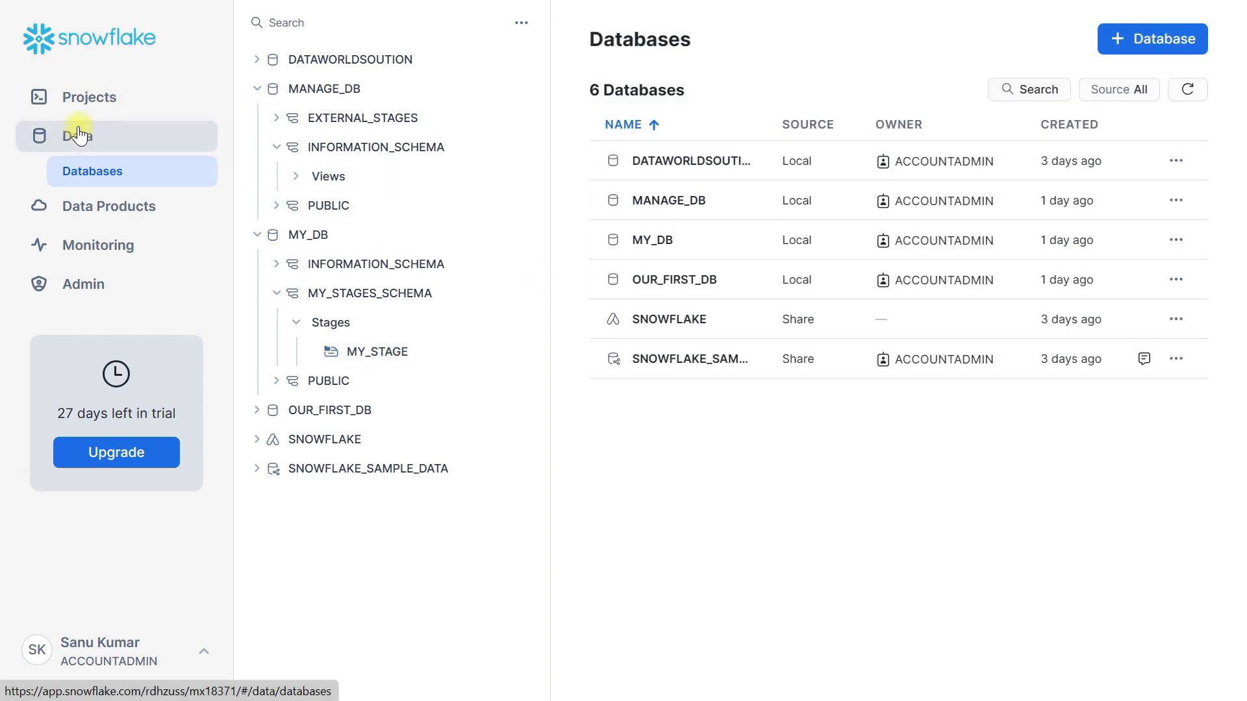
click(72, 98)
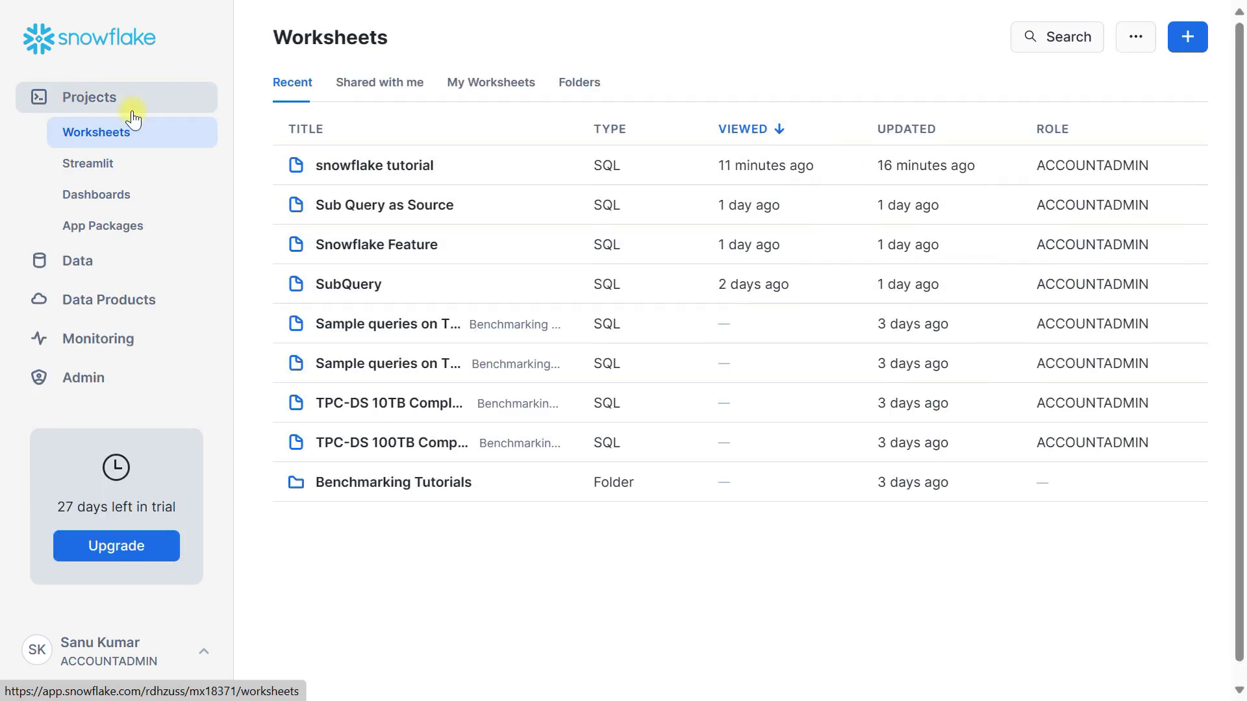
click(377, 185)
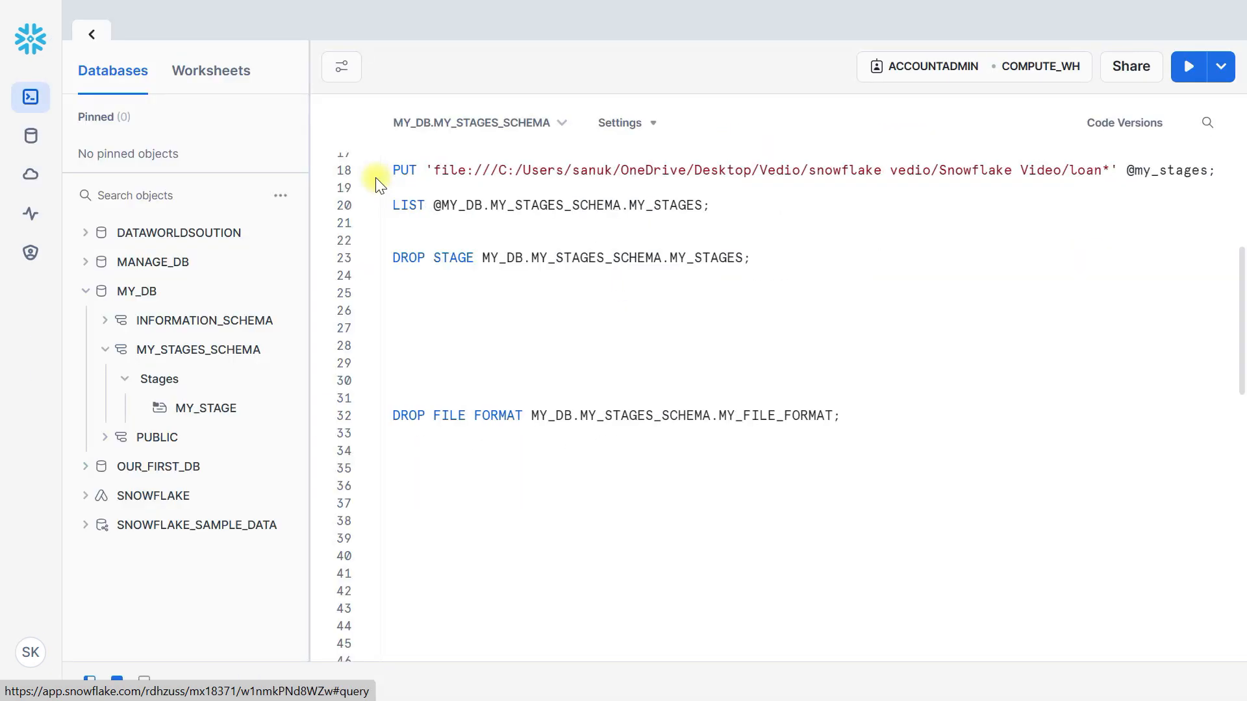
scroll(613, 354, up, 3)
scroll(612, 354, up, 1)
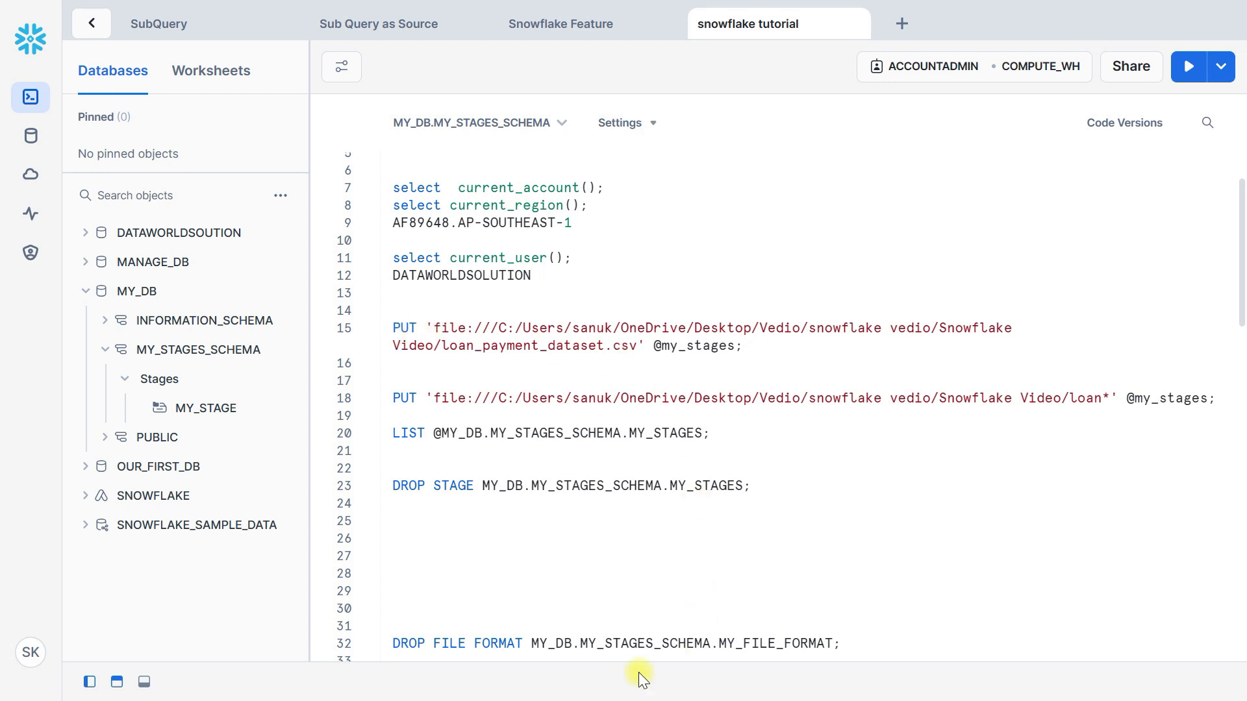
Open a Windows Command Prompt window and move it down so the worksheet's upper lines stay readable
key(super+r)
key(Escape)
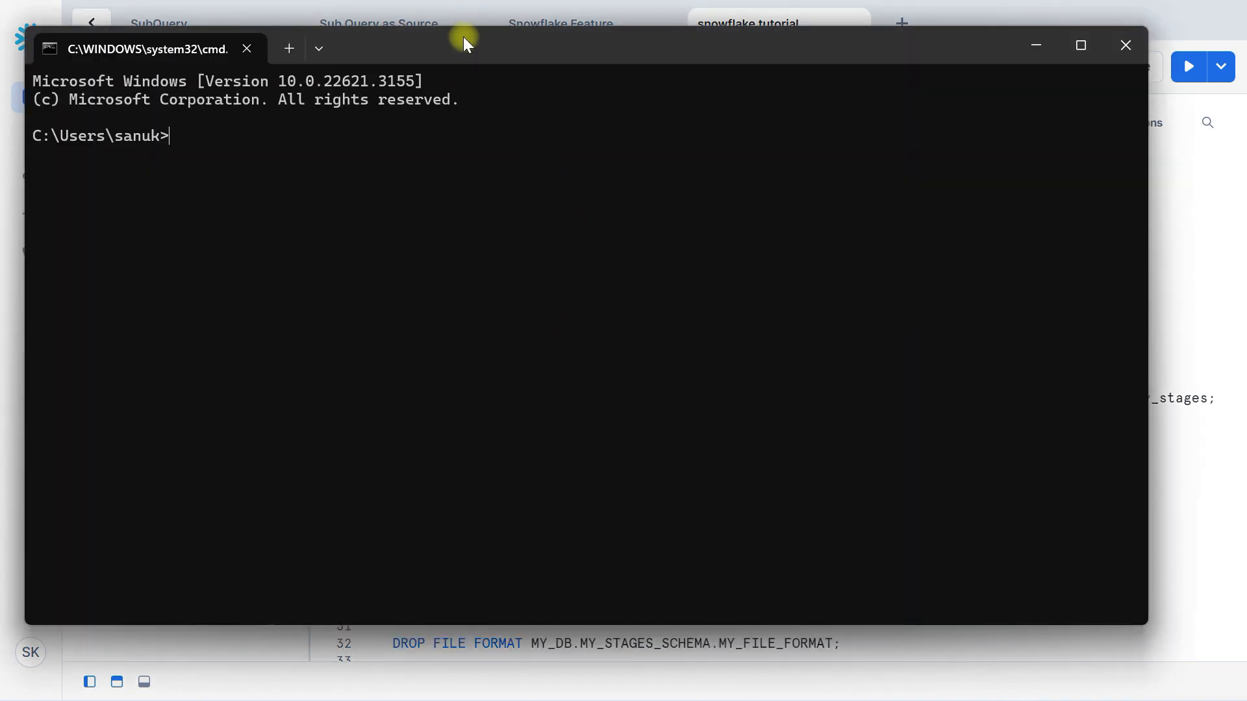
drag(462, 36, 638, 341)
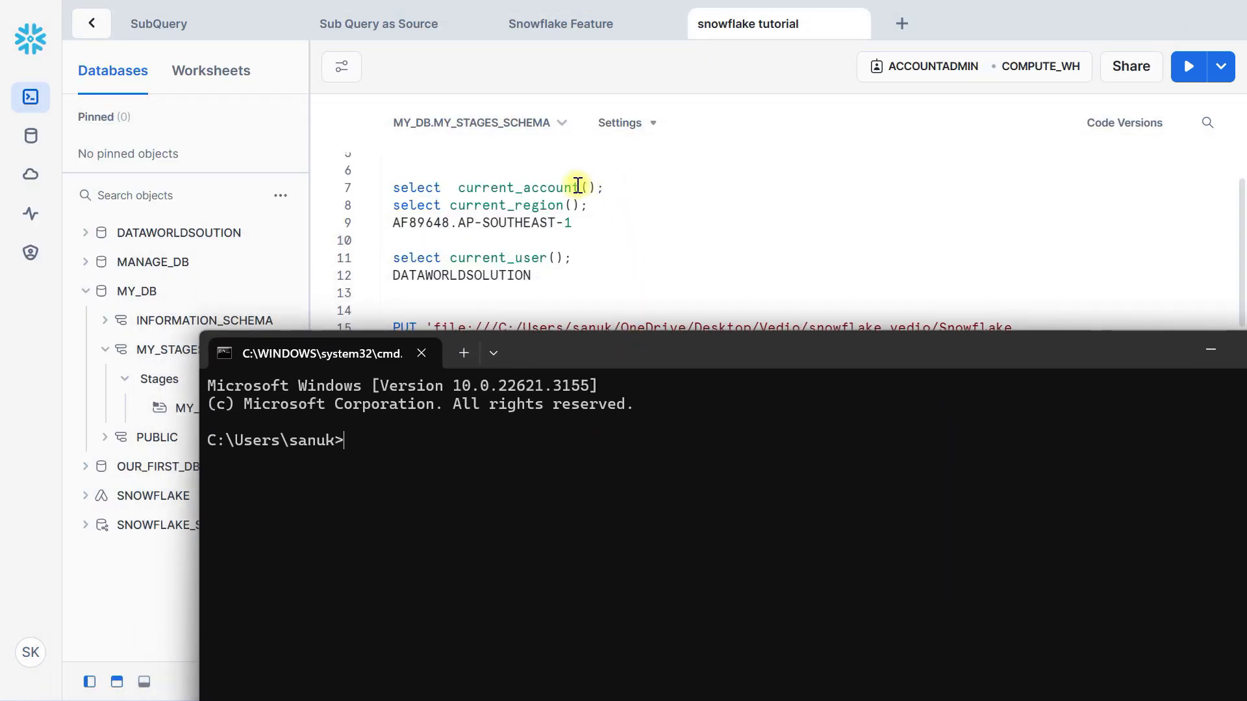
Run the select current_account() statement and inspect the returned account identifier
scroll(588, 179, up, 2)
click(566, 250)
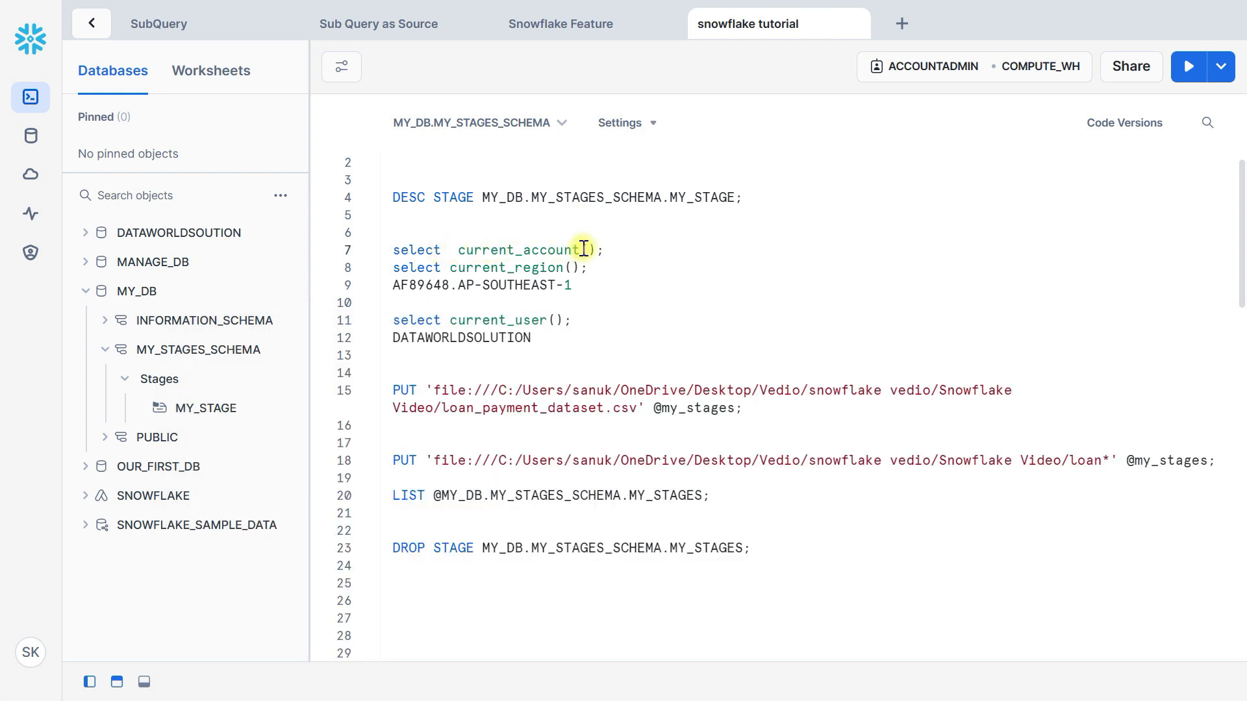
key(ctrl+Return)
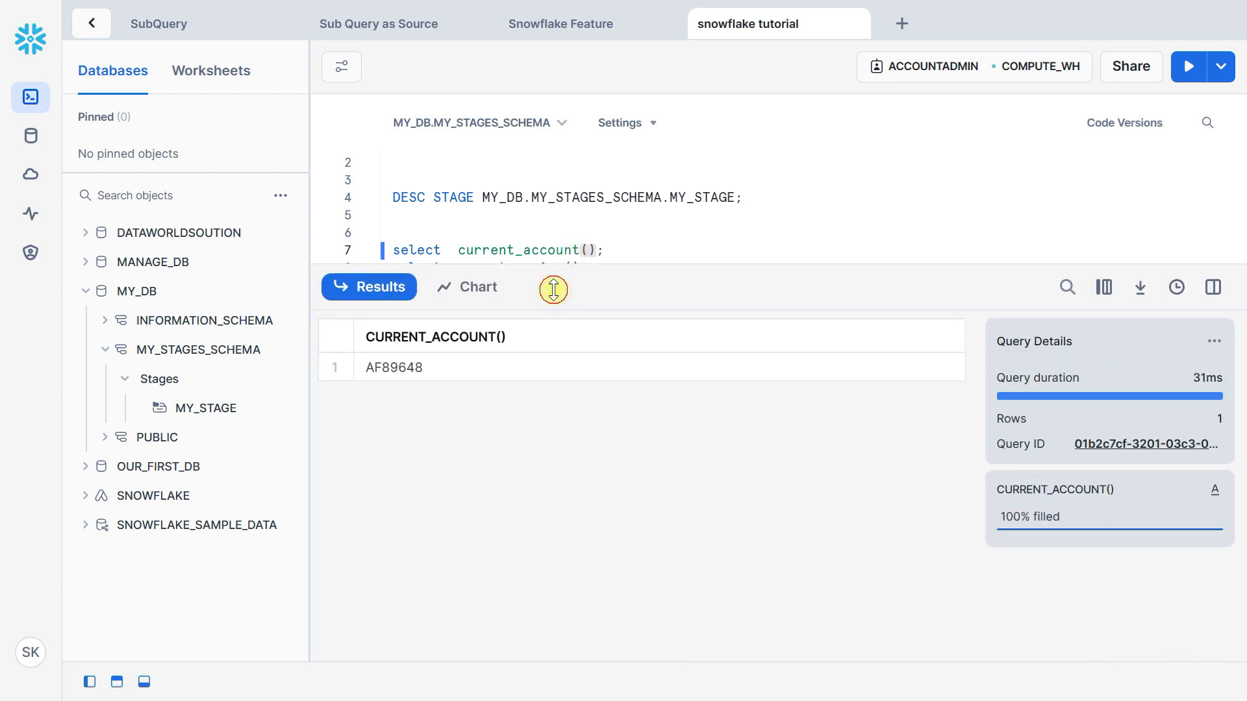
drag(553, 289, 554, 359)
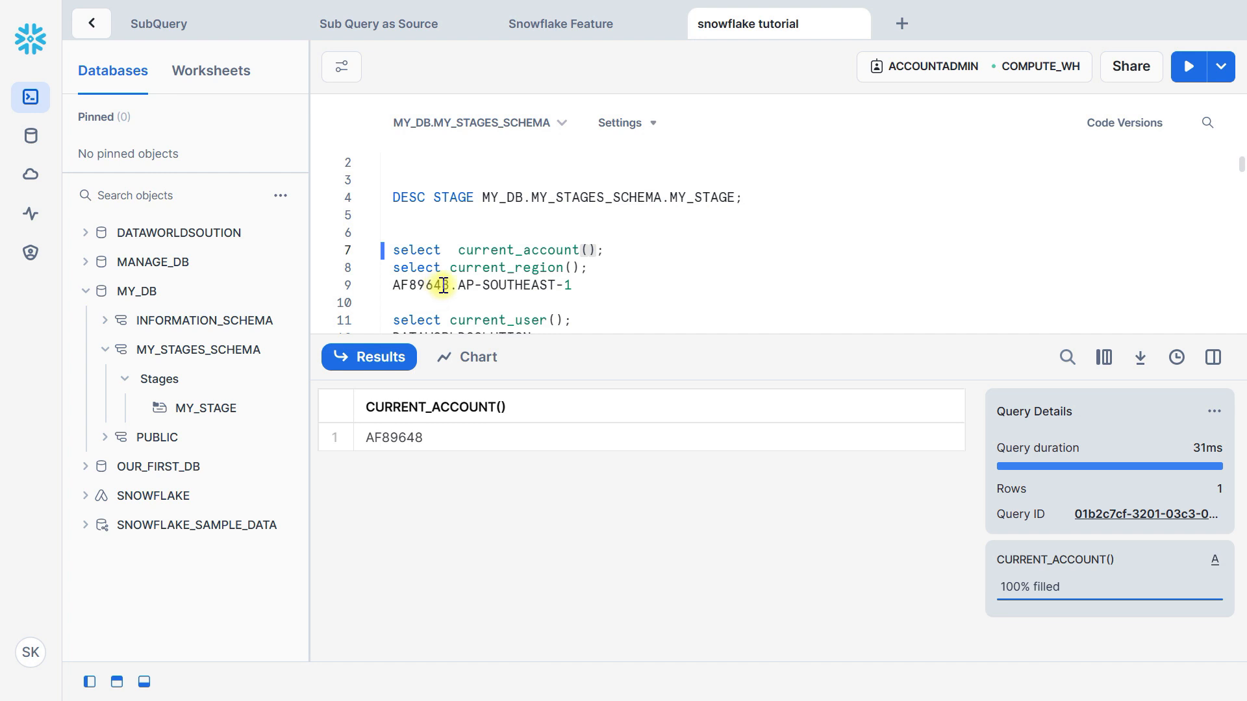
click(430, 437)
Run the select current_region() statement and inspect the returned region
click(527, 265)
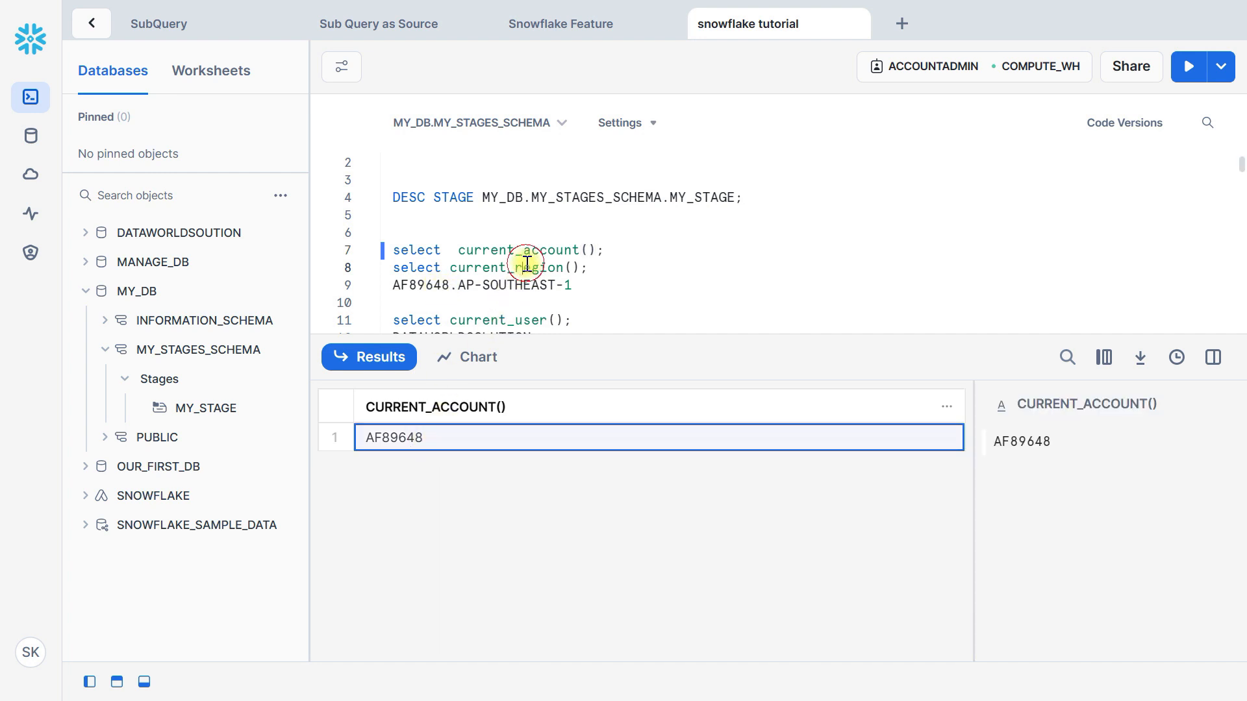
key(ctrl+Return)
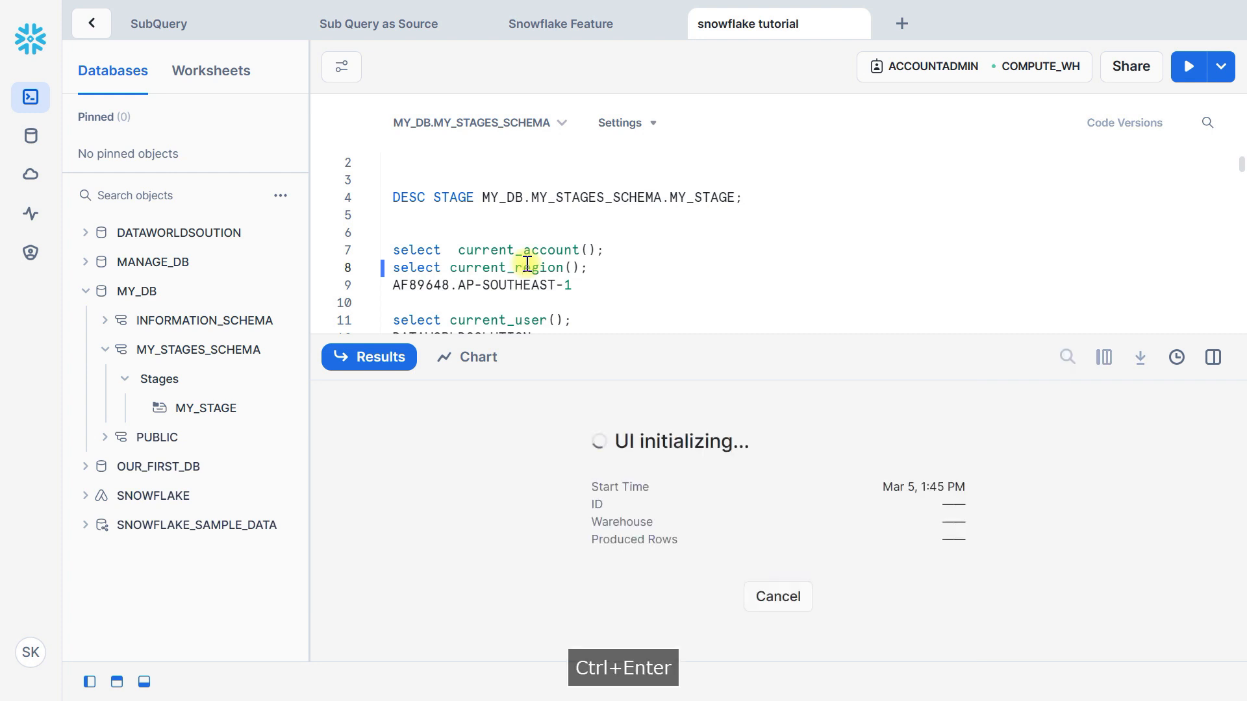
click(461, 442)
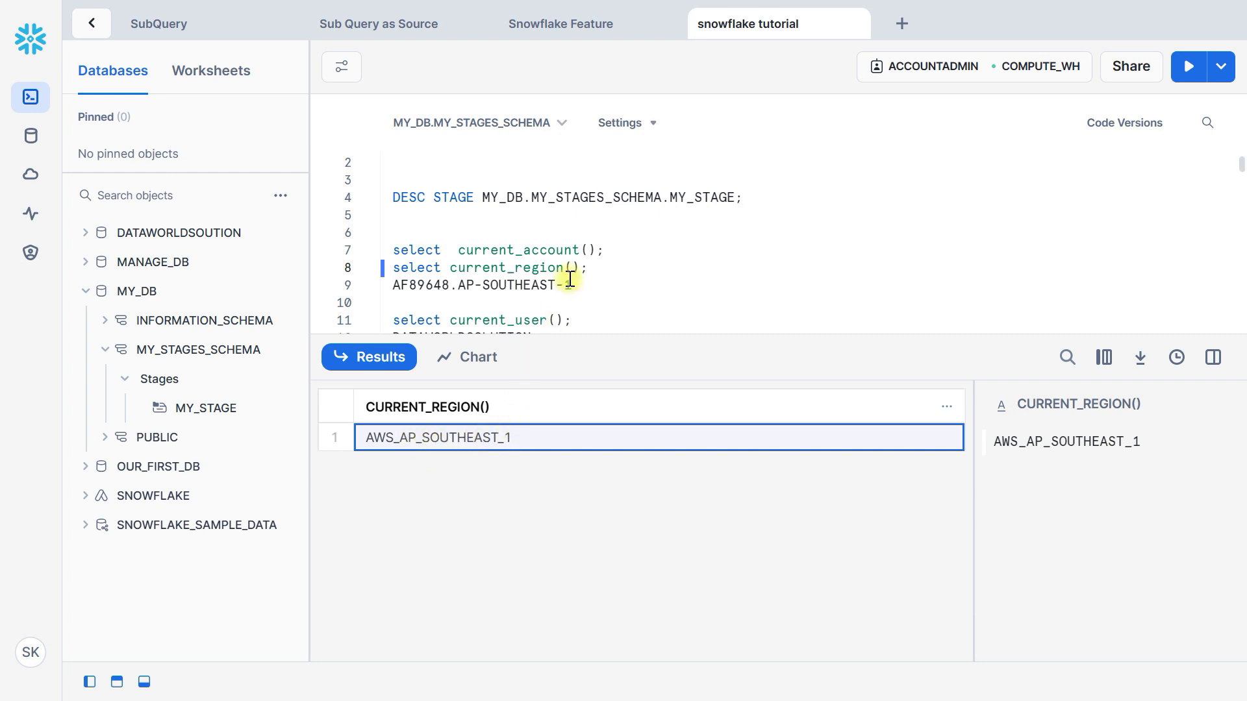
Copy the combined account and region identifier below the current_region() statement and switch to the Command Prompt window
drag(577, 288, 386, 283)
key(ctrl+c)
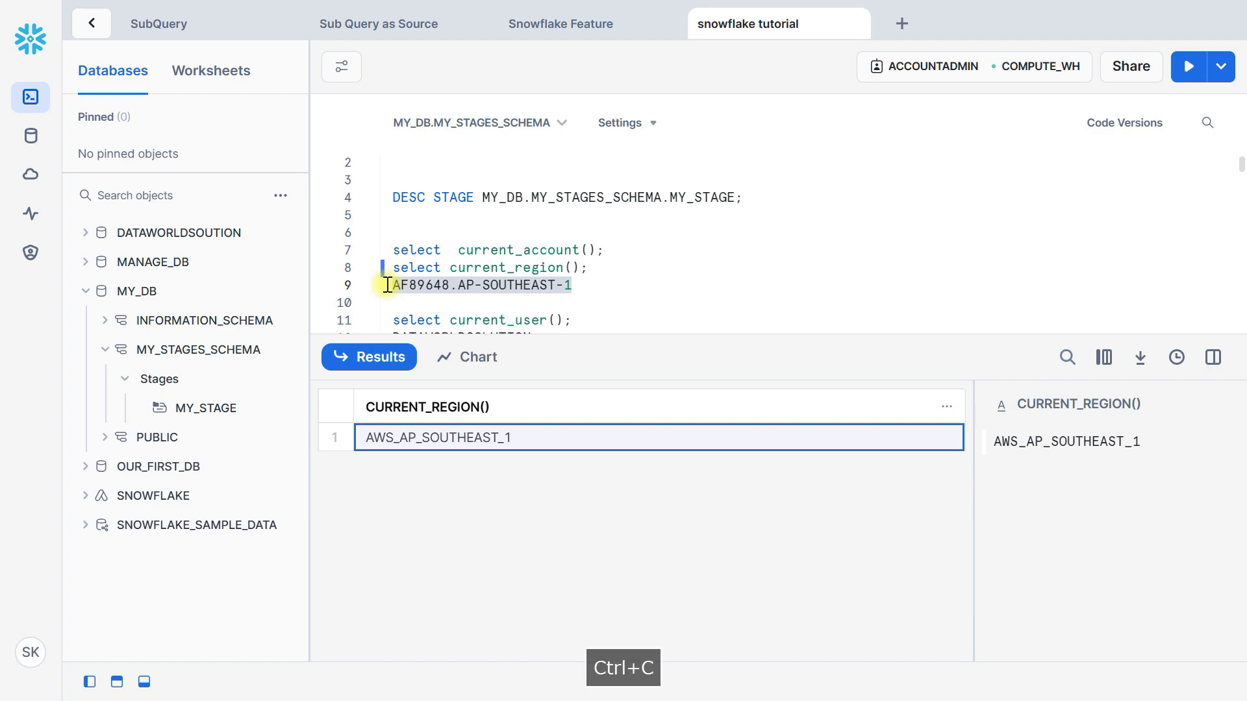
key(alt+Tab)
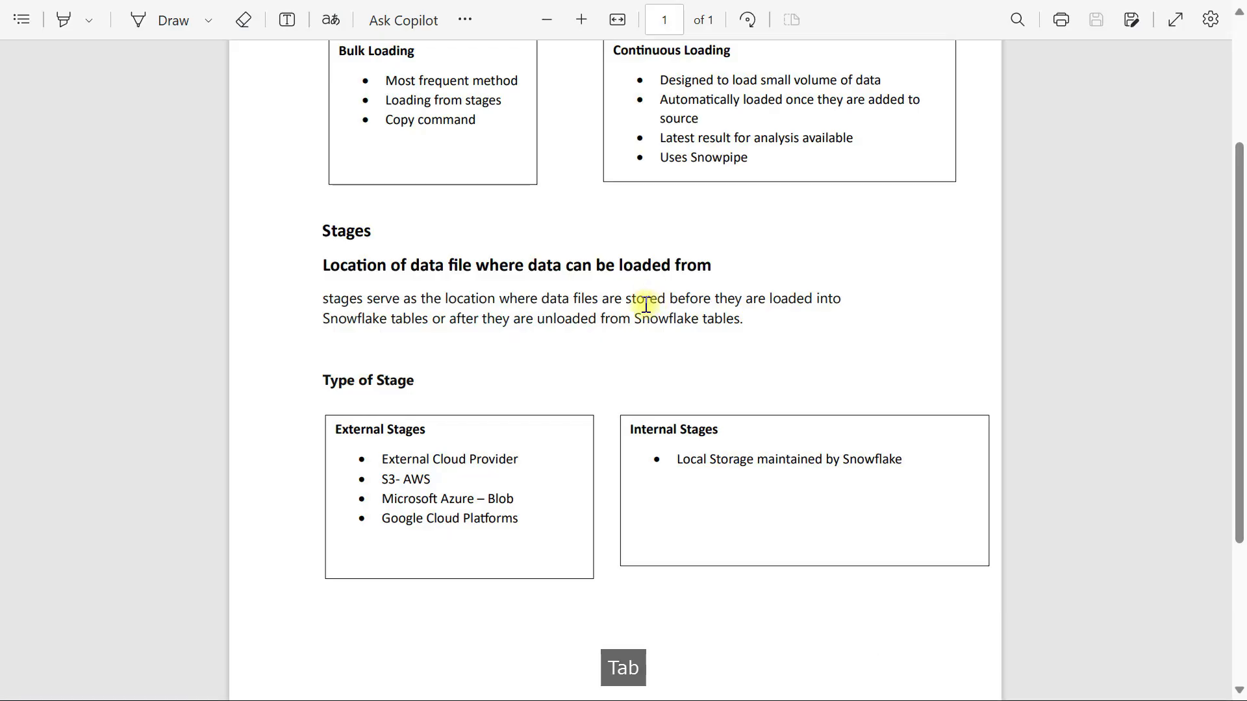
key(alt+Tab)
key(alt+Tab)
key(alt+Tab)
key(alt+Tab)
key(alt+Tab)
key(alt+Tab)
key(alt+Tab)
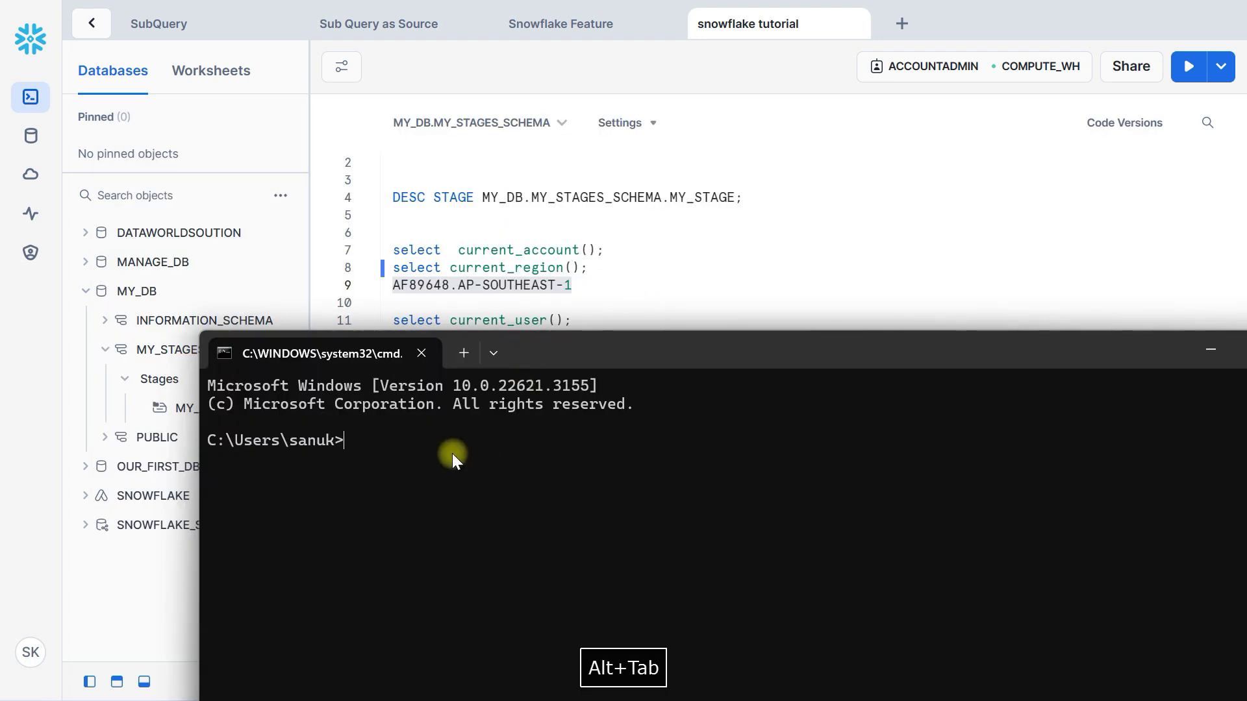
Log in to SnowSQL using -a with the copied account identifier and -u dataworldsolution, entering the account password
text(snows)
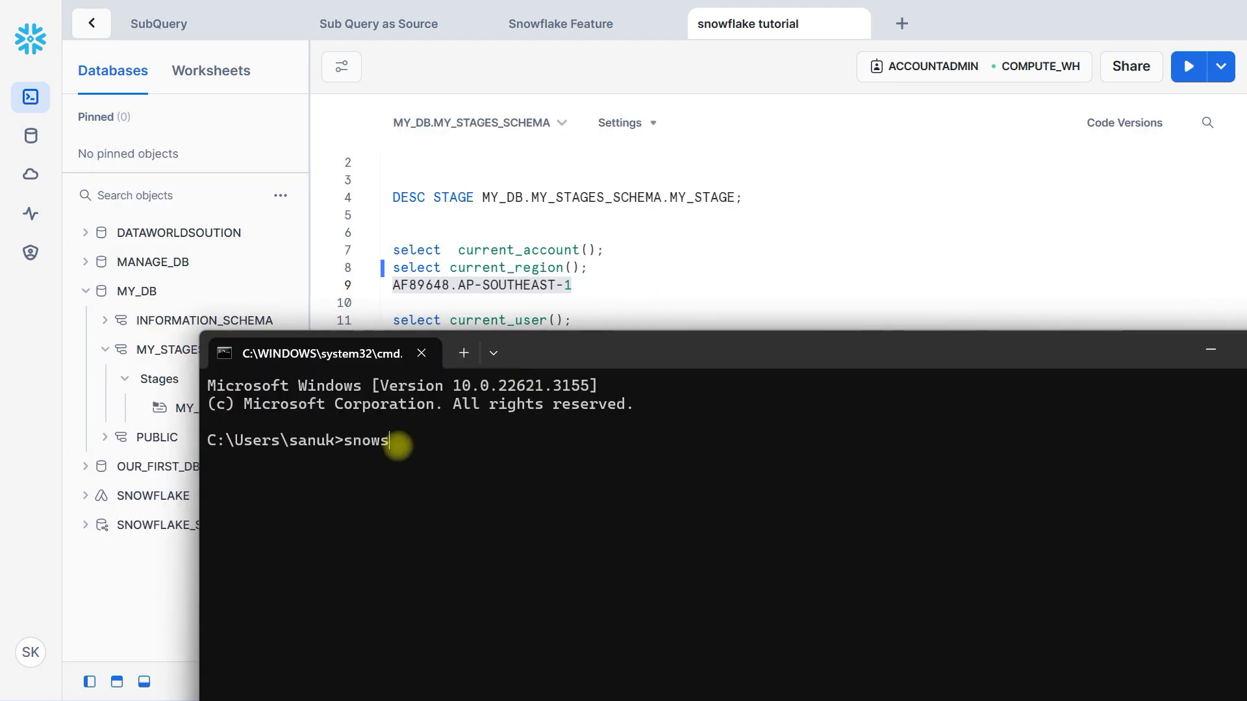
text(ql -a)
key(ctrl+v)
text(-u da)
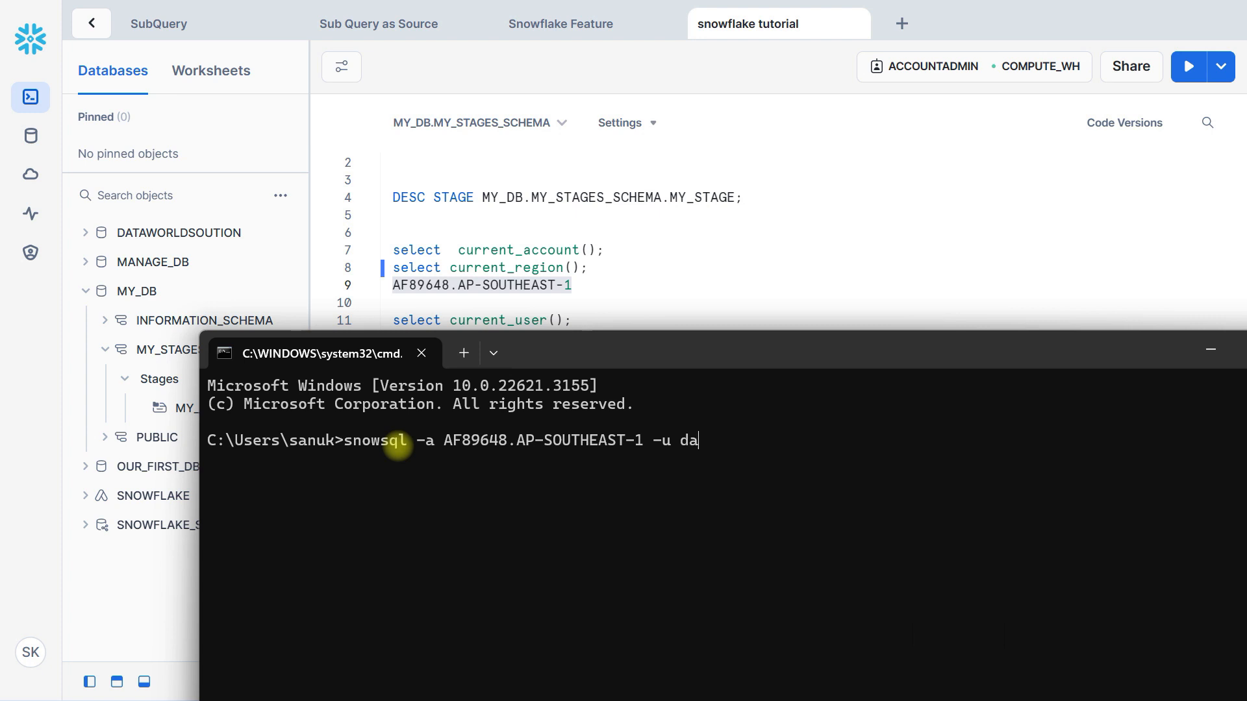
text(taworldsolution)
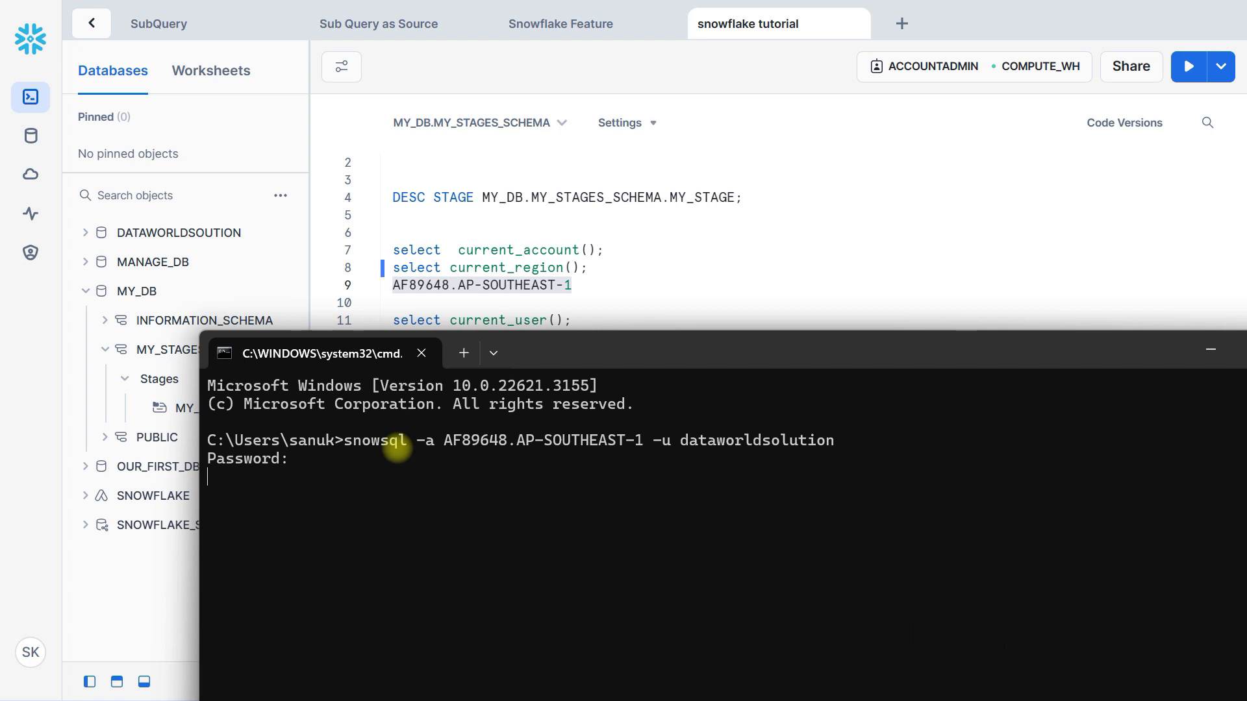
drag(647, 355, 627, 338)
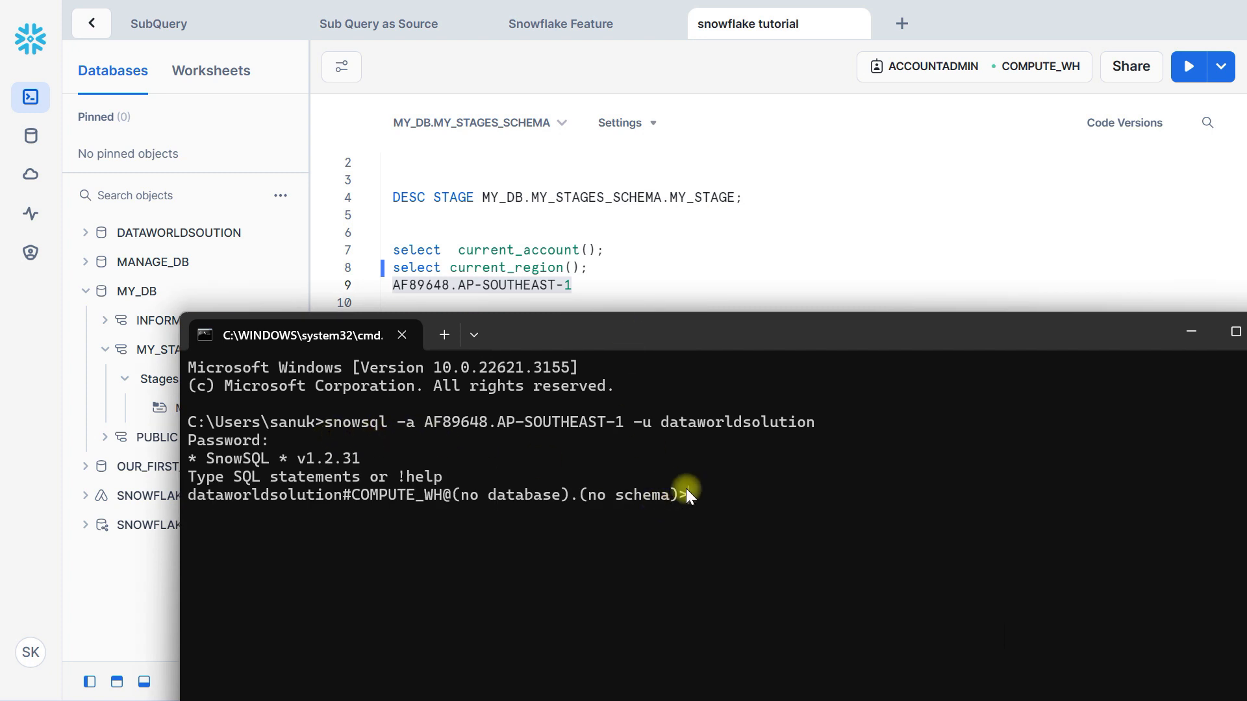
Set the session's database by running use DATABASE MY_DB; in SnowSQL
text(use )
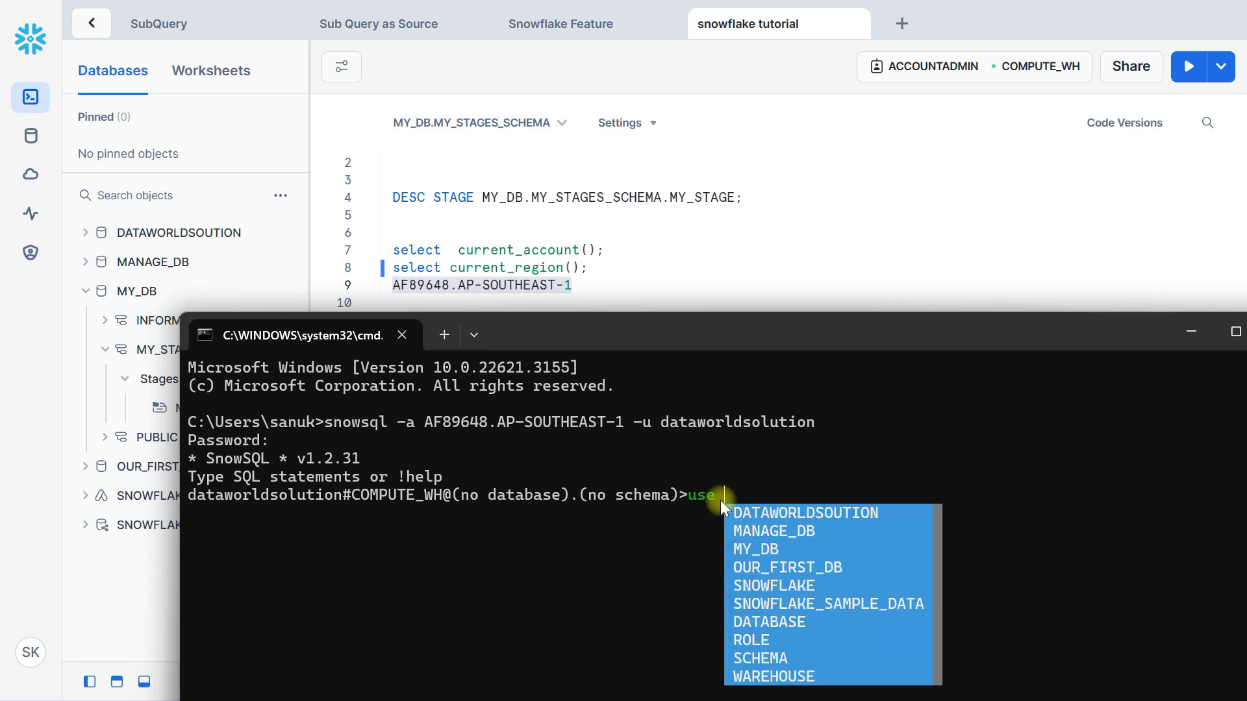
text(data)
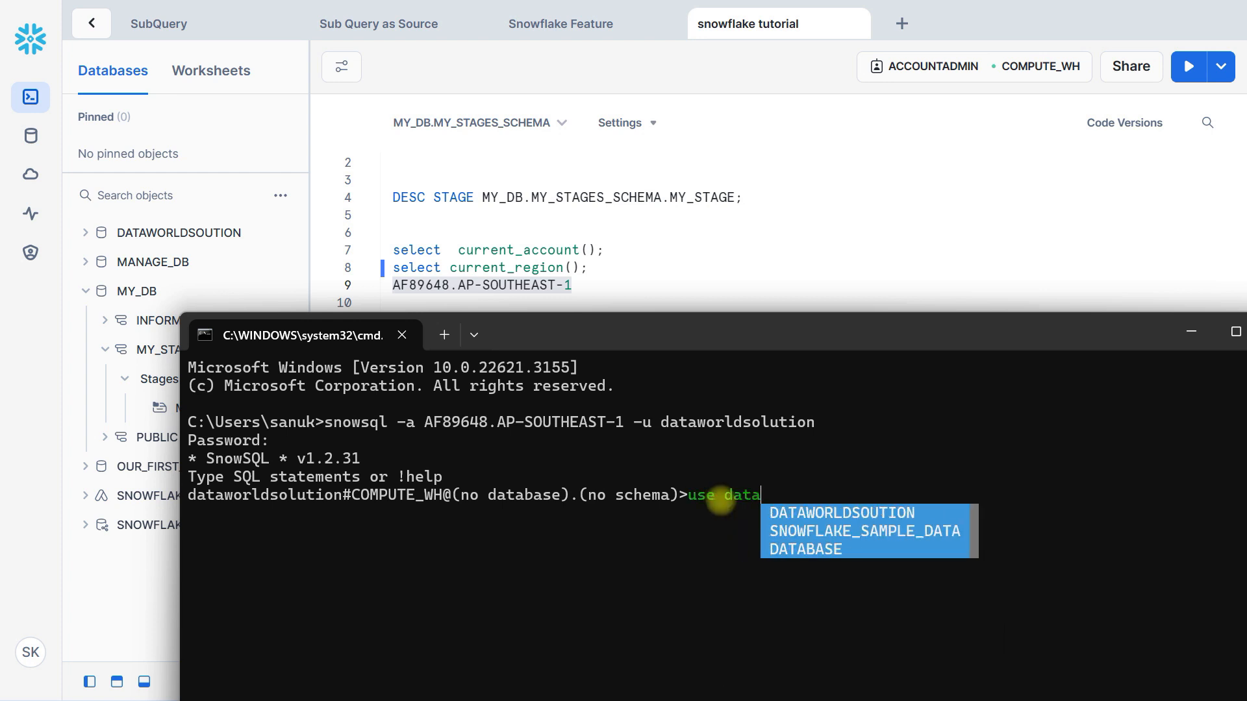
text(bas)
key(Tab)
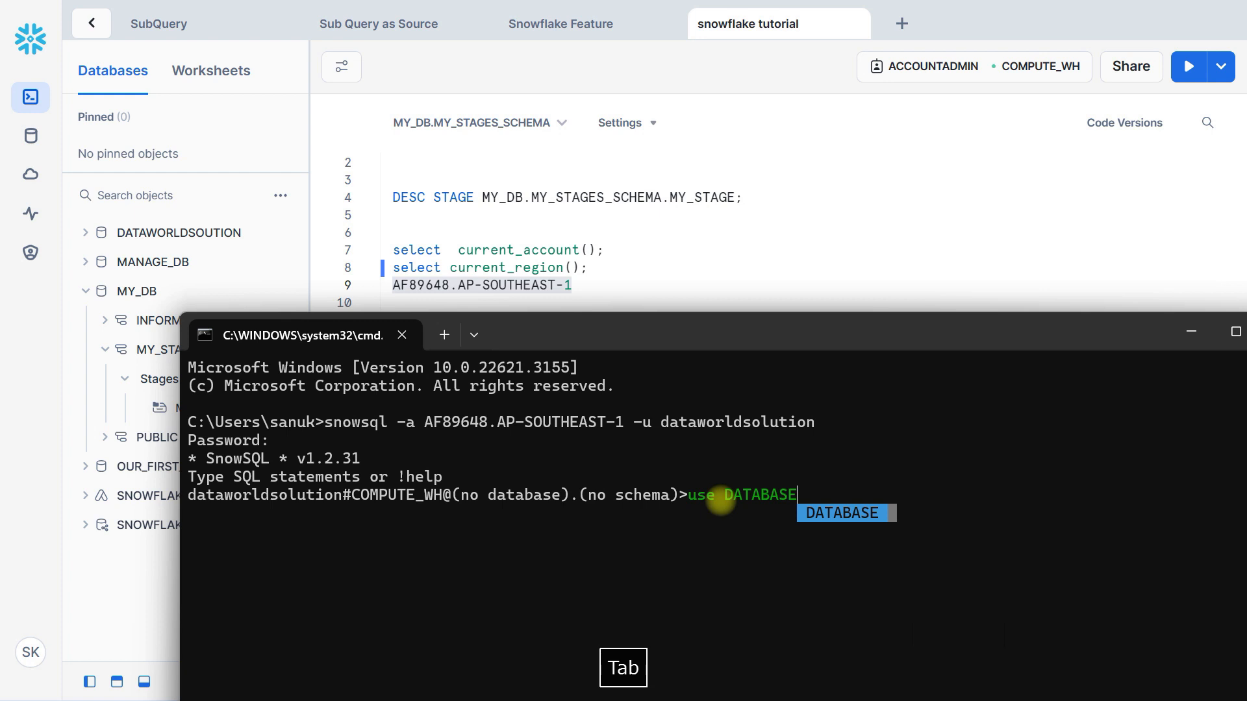
text(my)
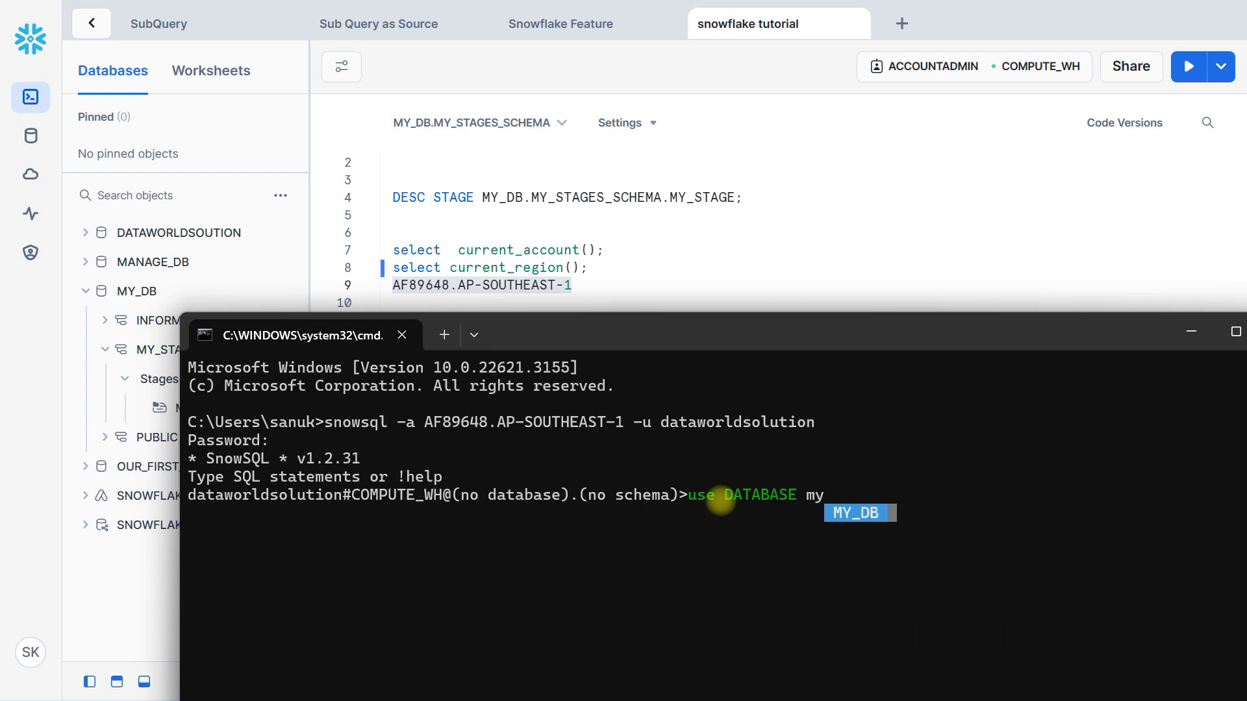
key(Tab)
text(;)
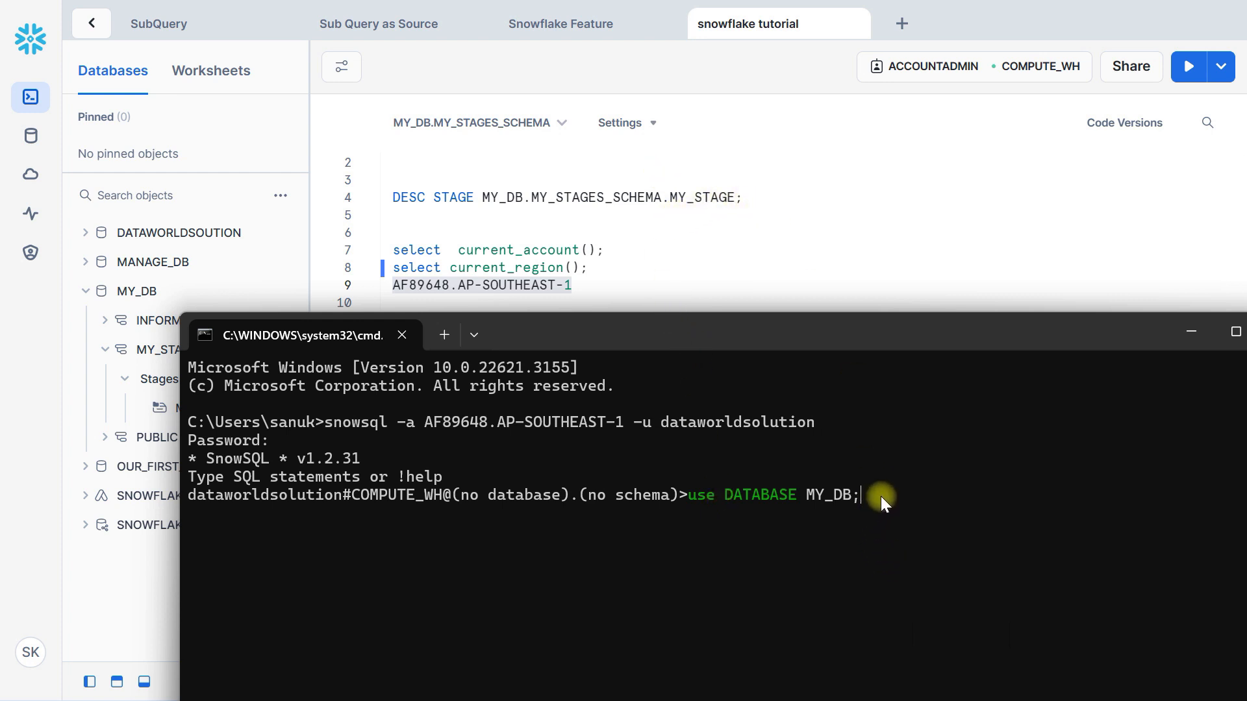
key(Return)
Set the session's schema by running use SCHEMA MY_STAGES_SCHEMA; and raise the Command Prompt window to show all its output
text(use)
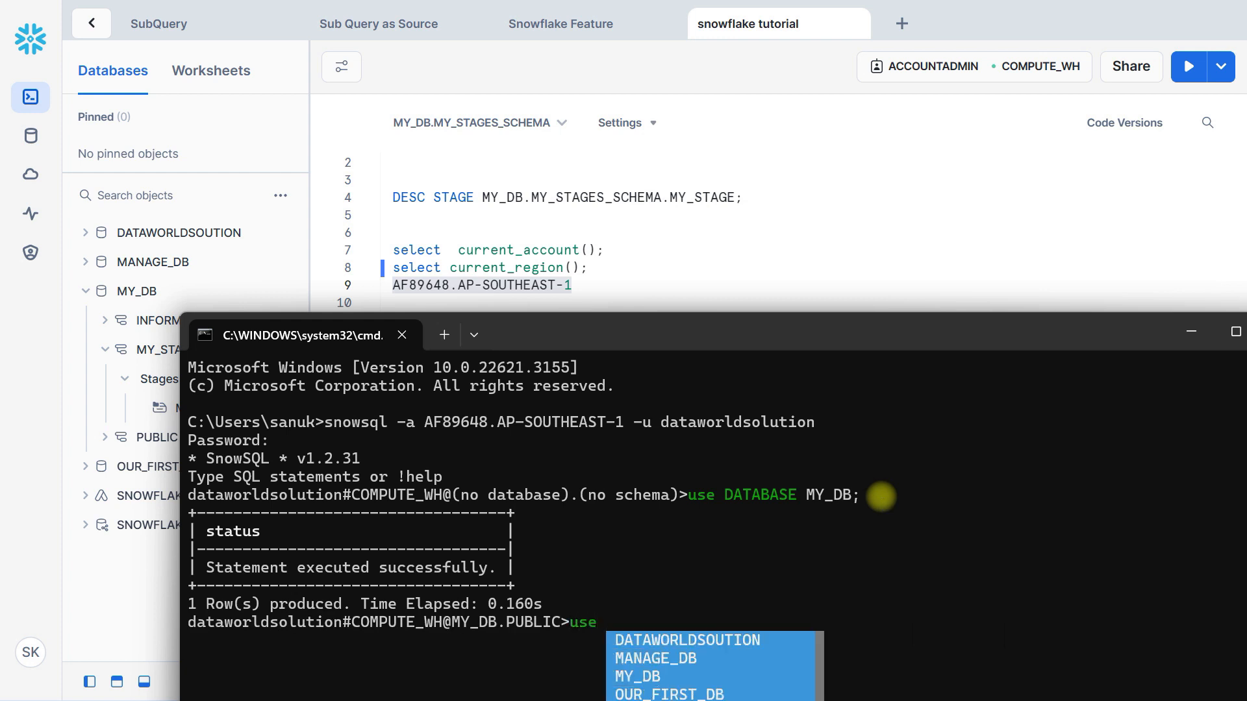
key(Tab)
key(Tab)
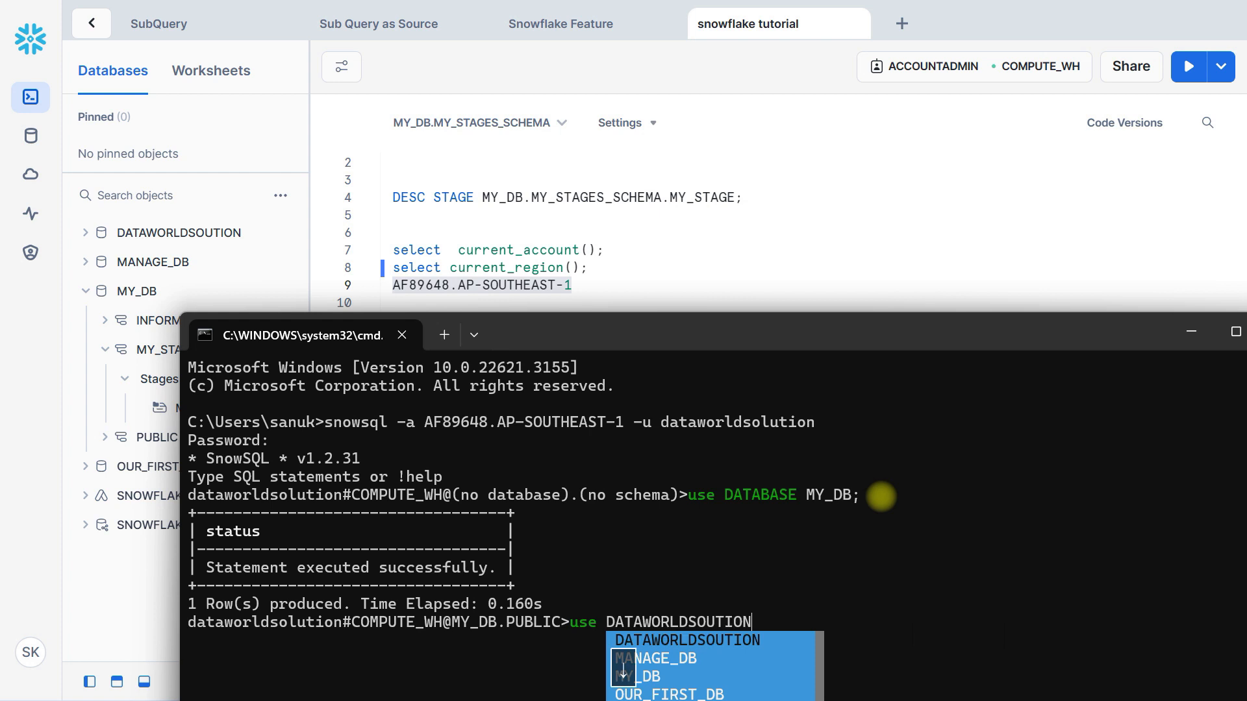
key(BackSpace)
key(BackSpace)
key(BackSpace)
key(BackSpace)
key(BackSpace)
key(BackSpace)
key(BackSpace)
key(BackSpace)
key(BackSpace)
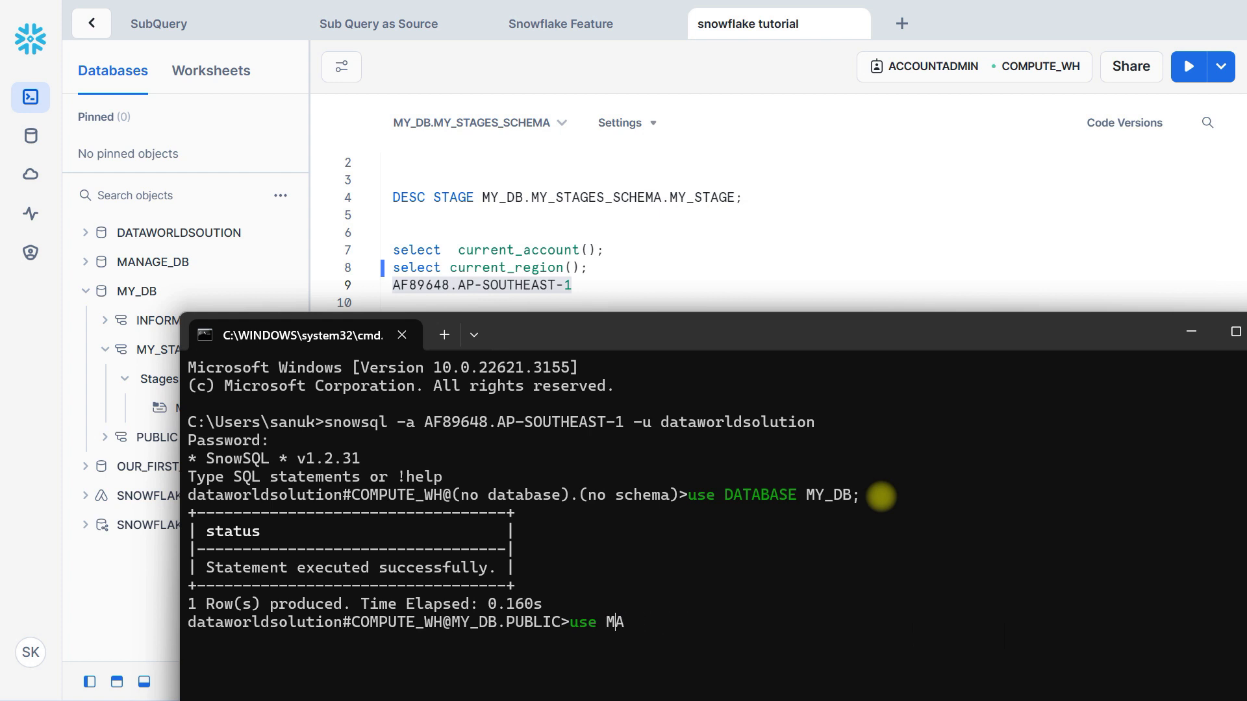
text(sche)
key(Tab)
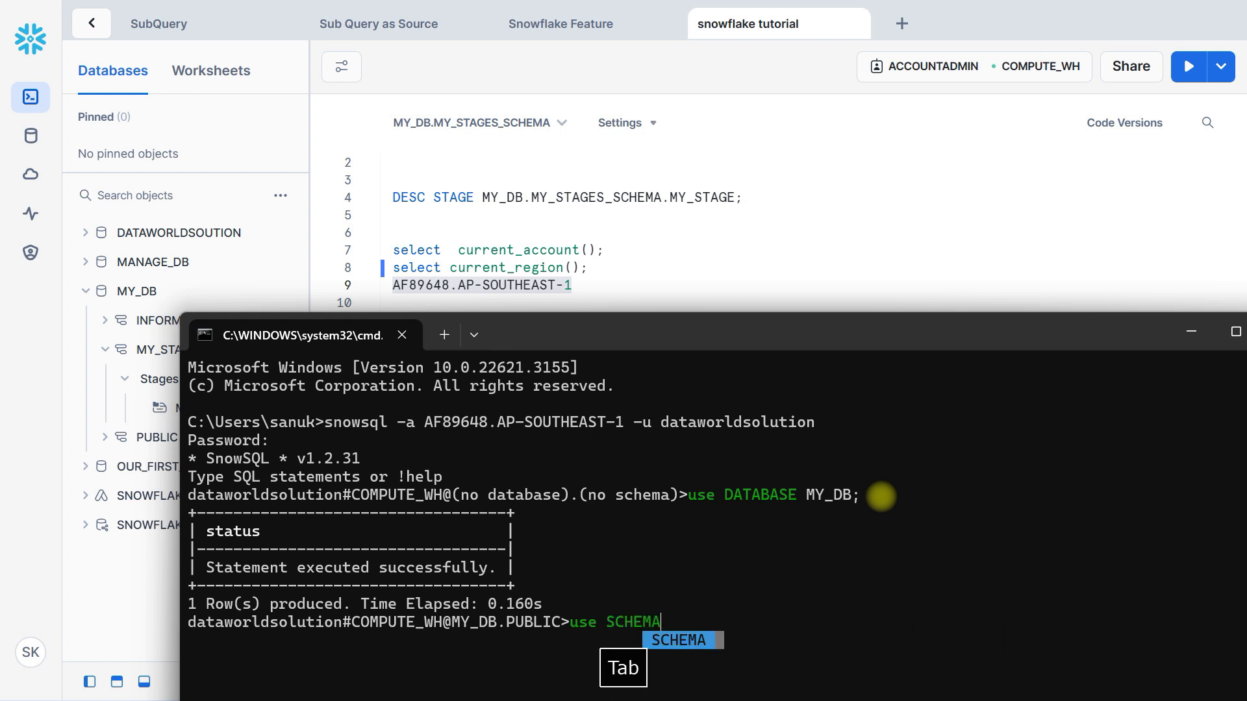
text(my)
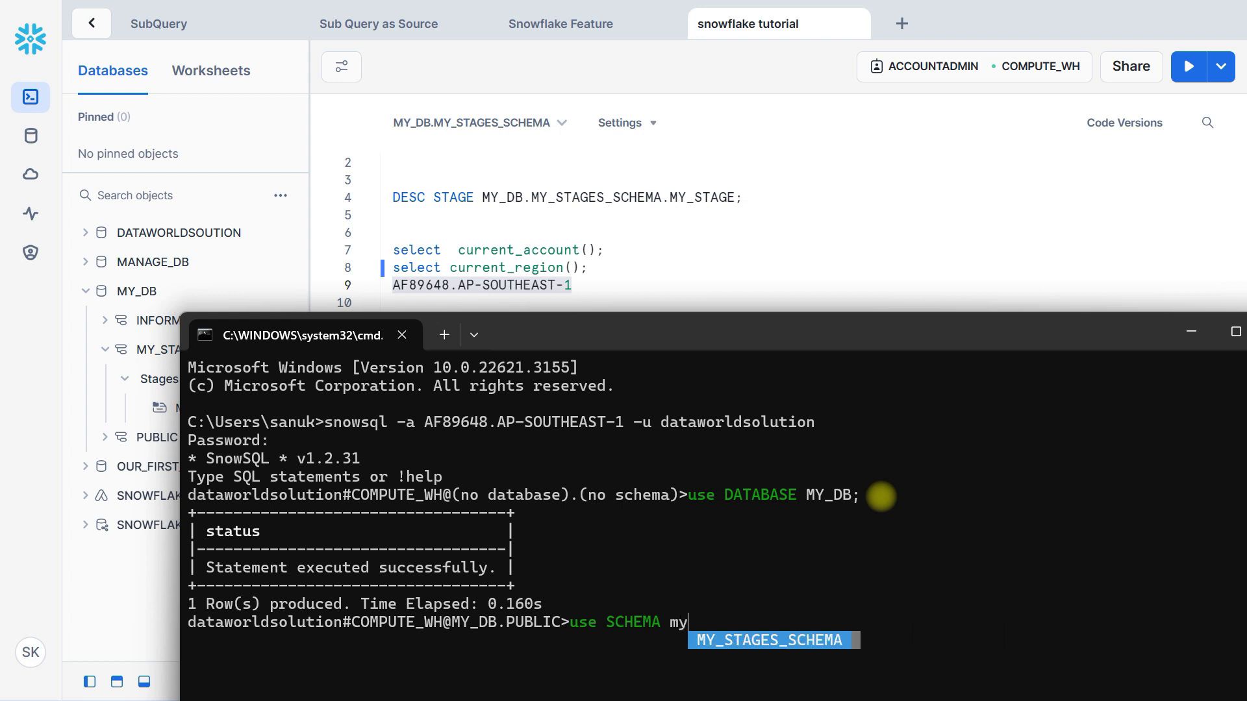
key(Tab)
text(;)
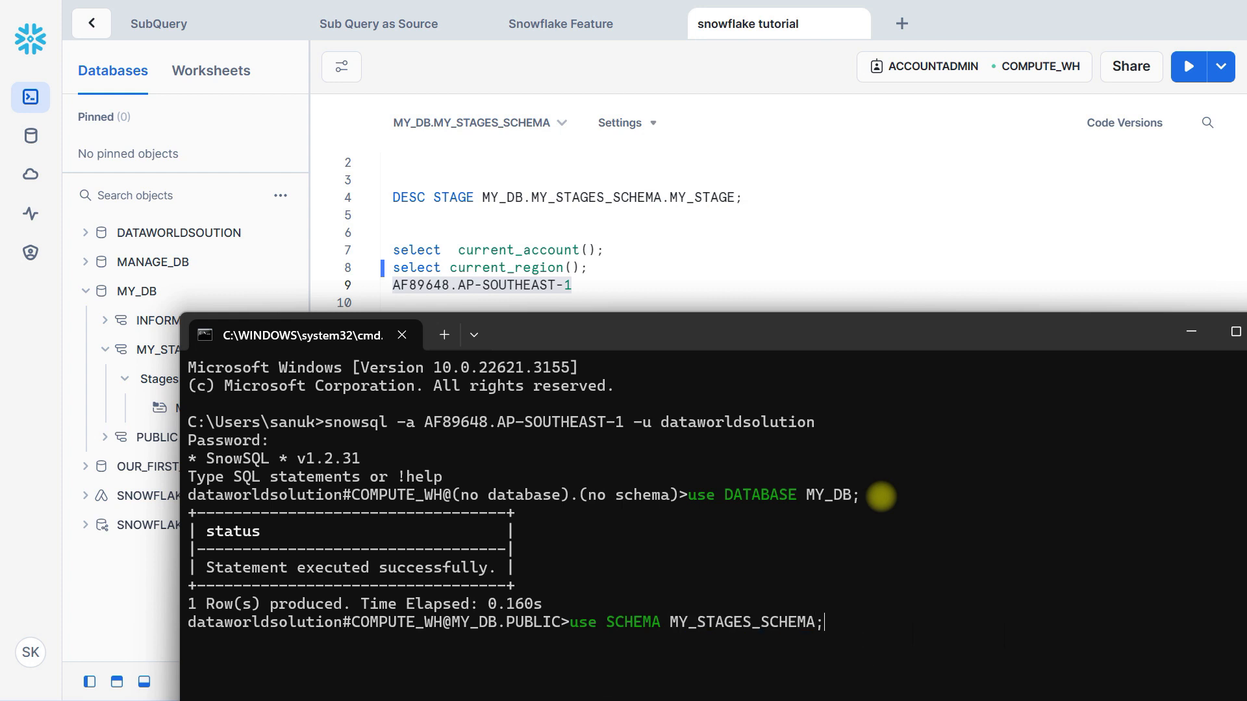
key(Return)
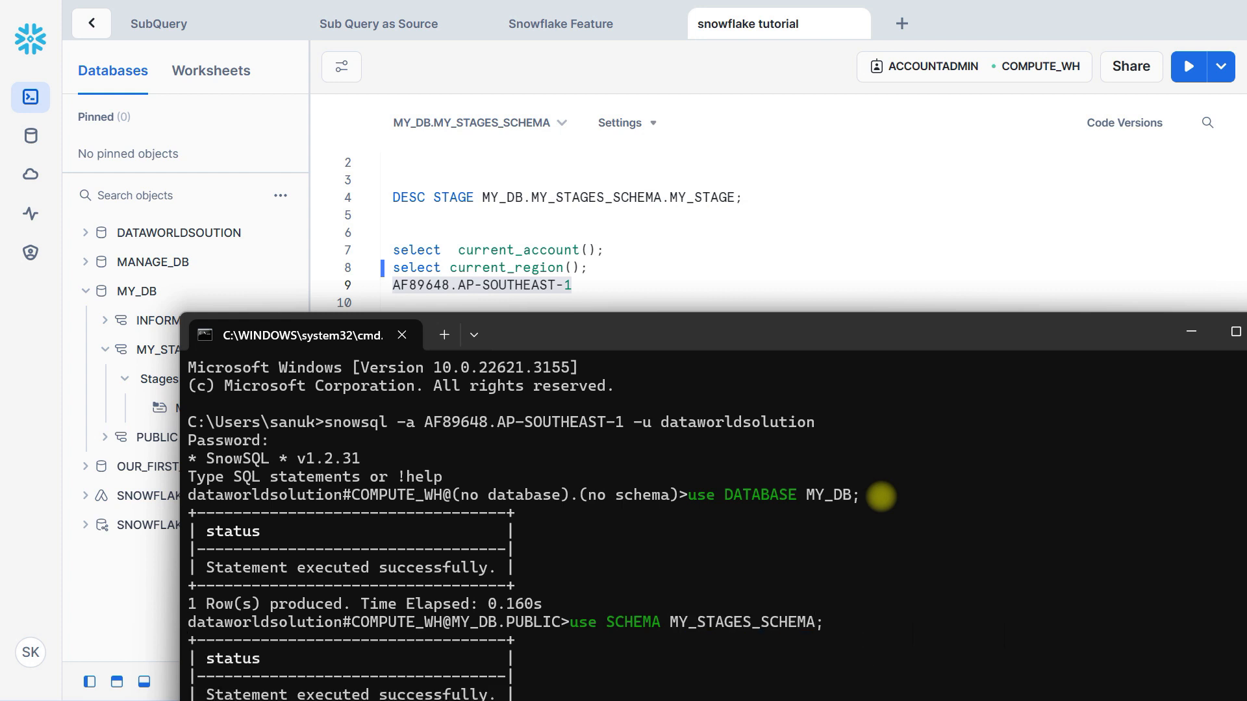
drag(774, 334, 709, 126)
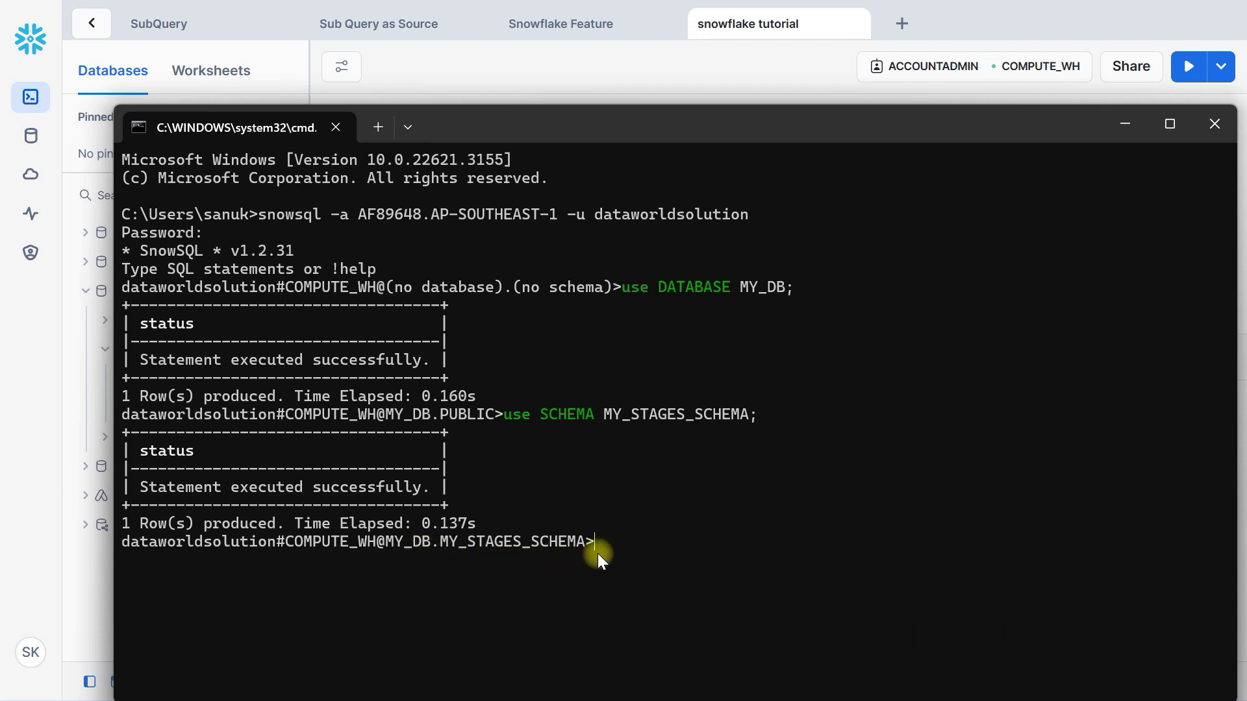
Return to the "snowflake tutorial" worksheet, collapse the query results, and highlight the CSV file path in the first PUT statement
key(alt+Tab)
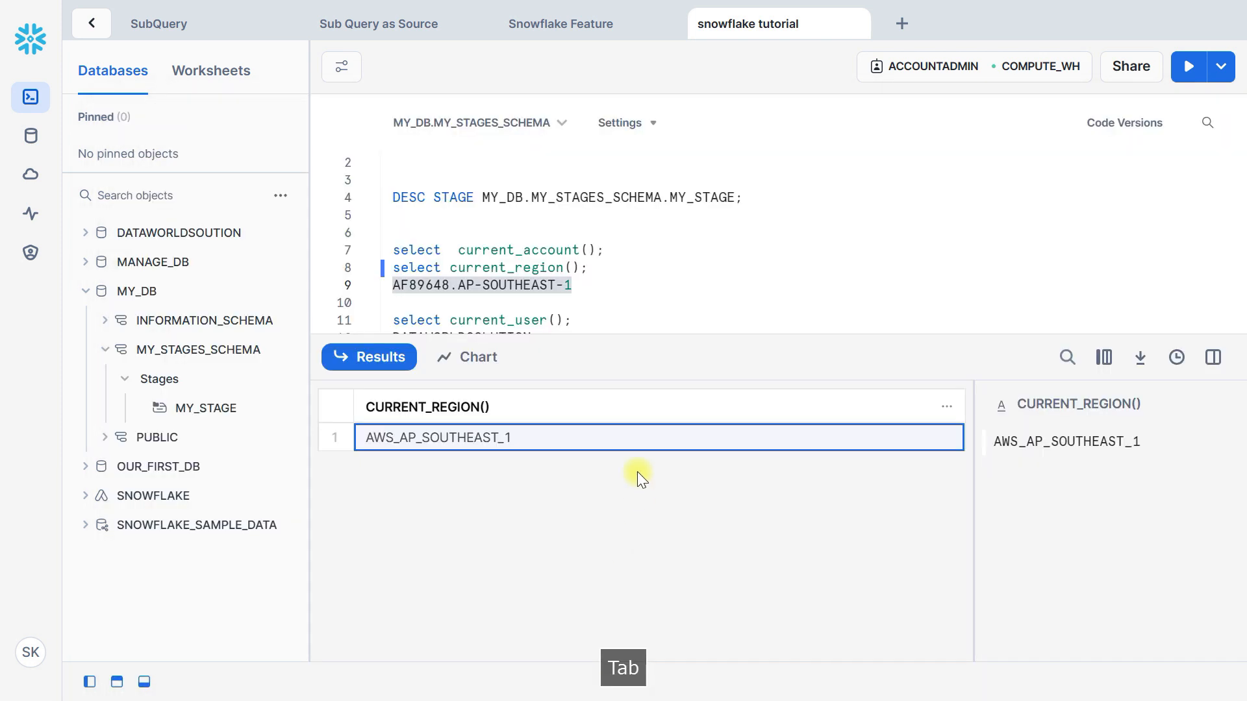
drag(586, 343, 565, 548)
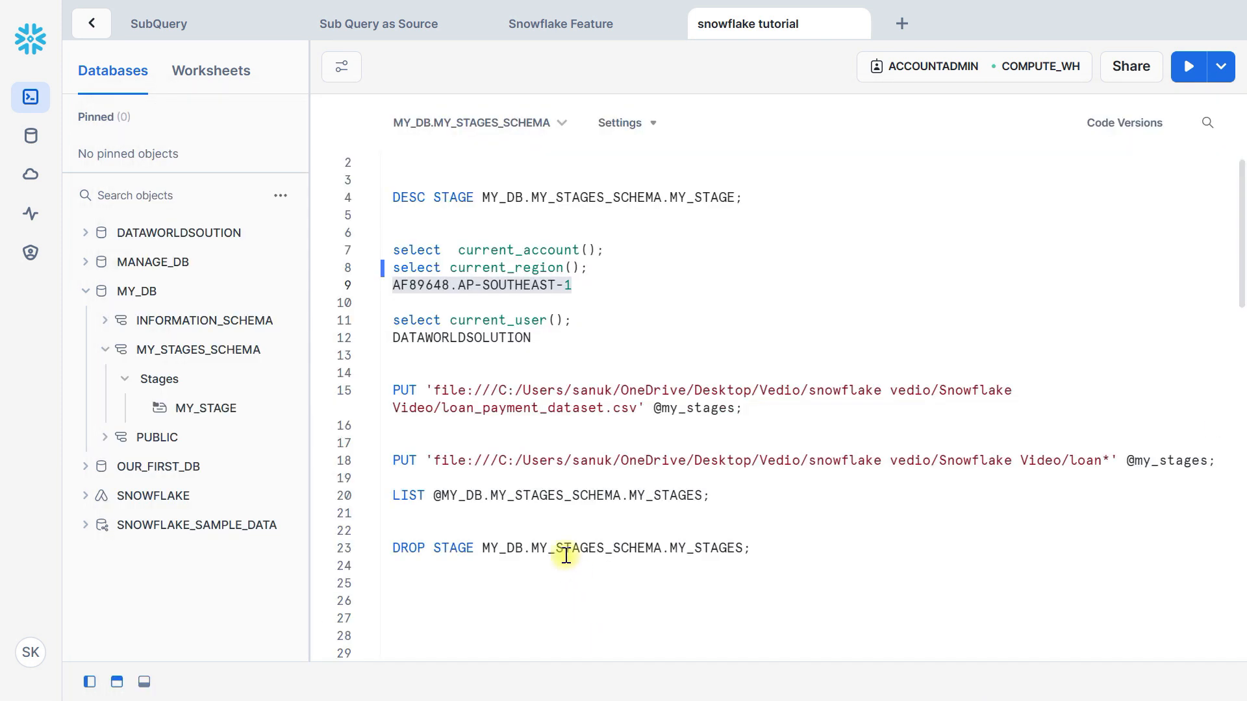
click(433, 387)
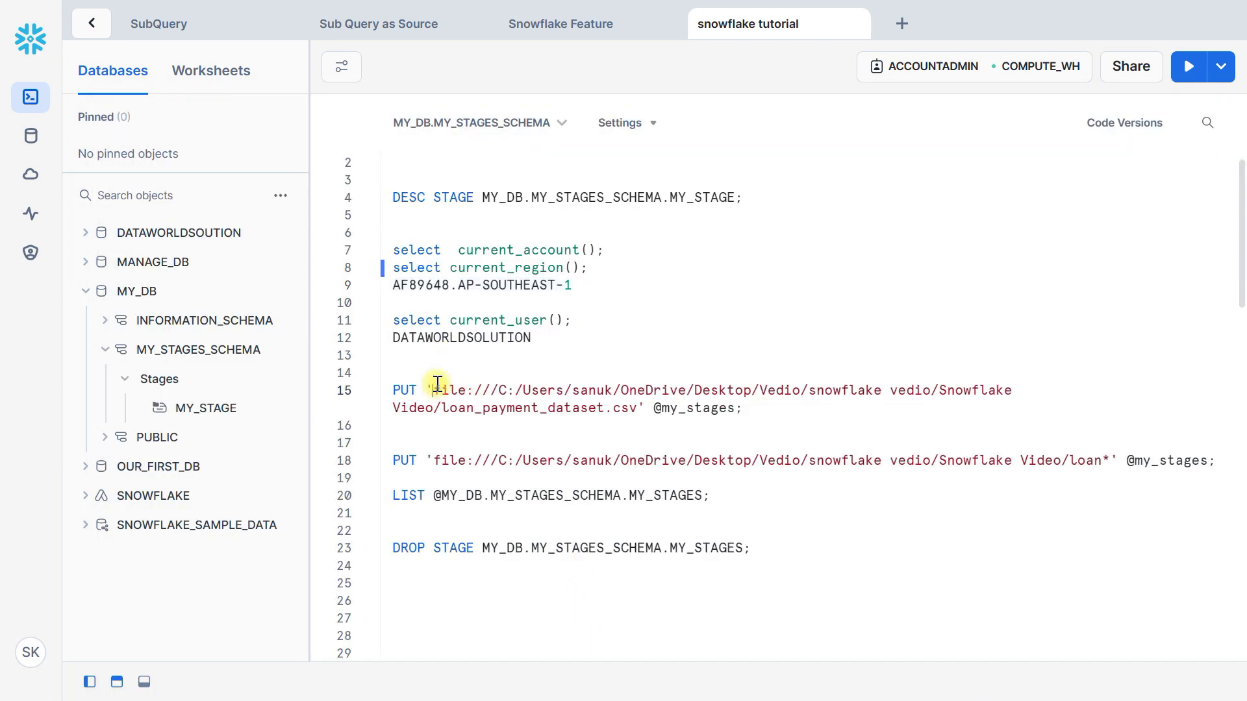
click(451, 390)
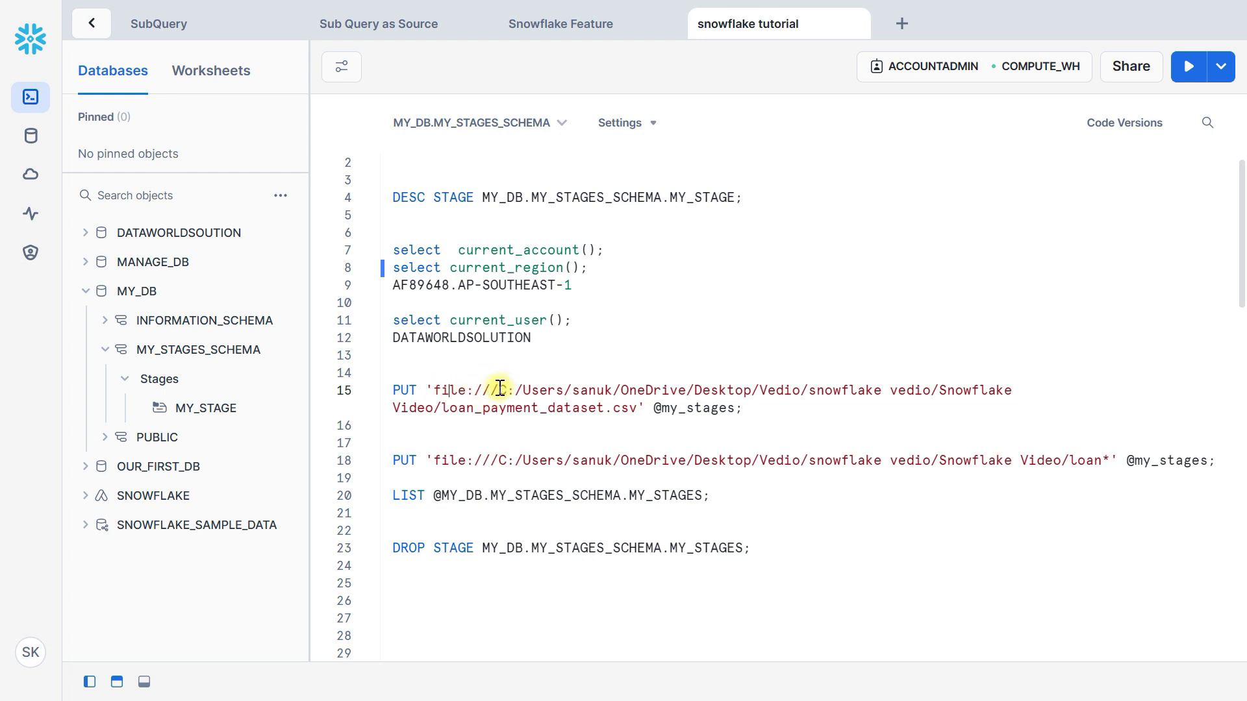
drag(498, 387, 639, 408)
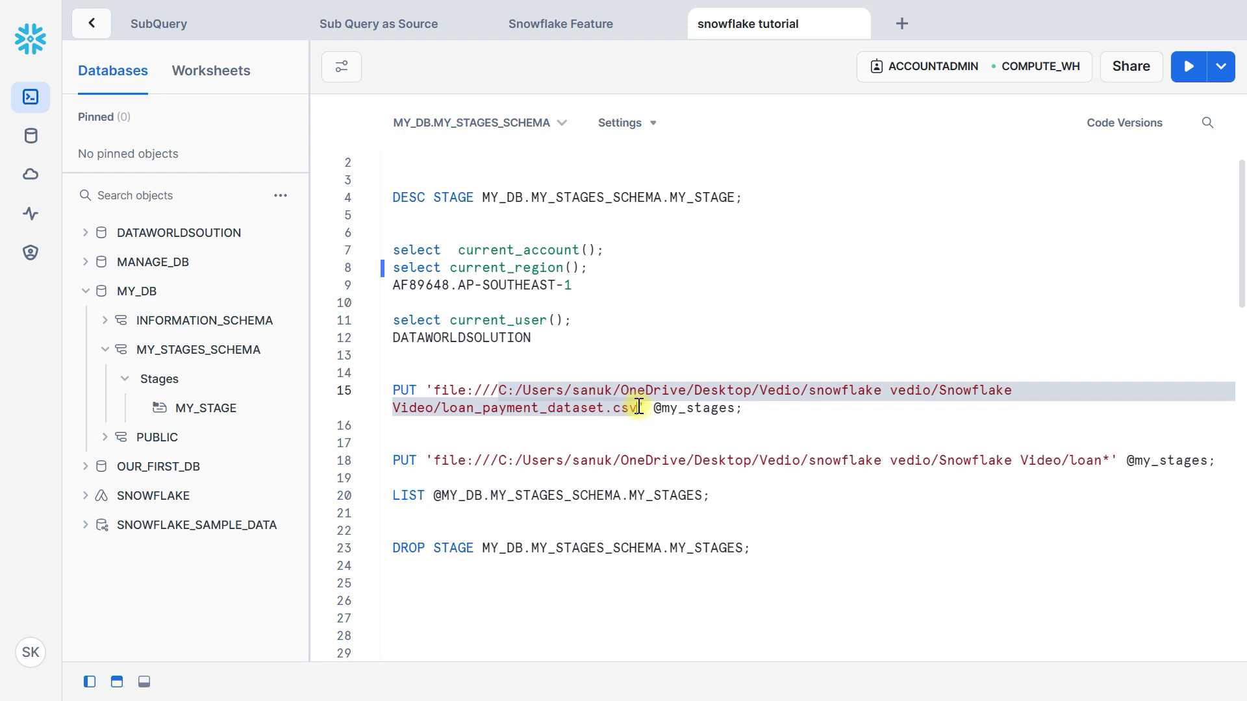
Copy the full path of the Snowflake Video folder in File Explorer and return to the worksheet
key(alt+Tab)
key(alt+Tab)
key(alt+Tab)
key(alt+Tab)
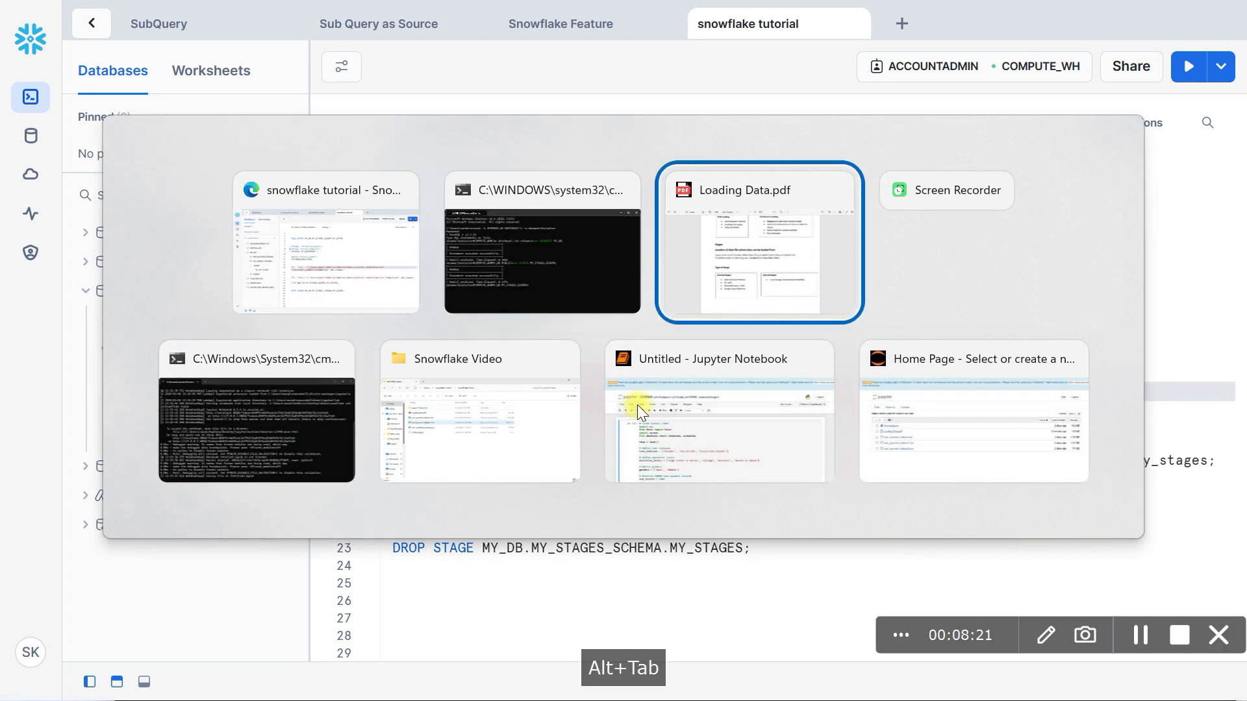
key(alt+Tab)
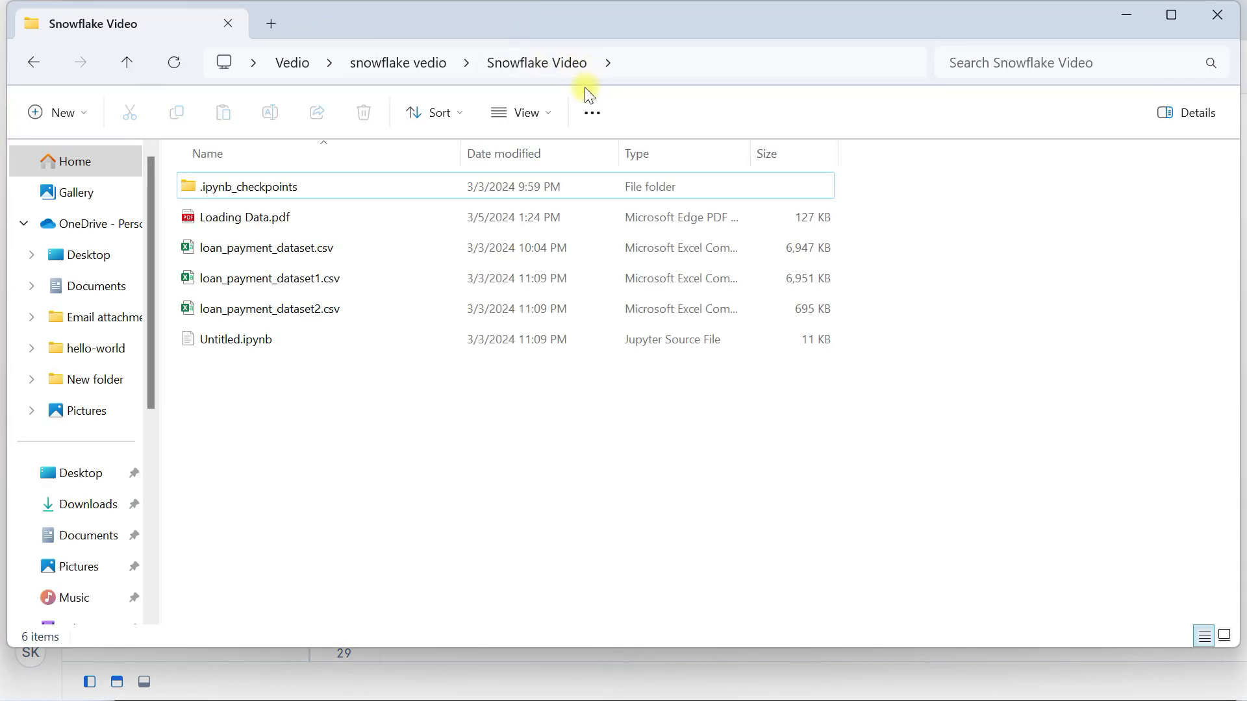
click(649, 64)
click(693, 57)
drag(694, 57, 157, 54)
key(ctrl+c)
key(alt+Tab)
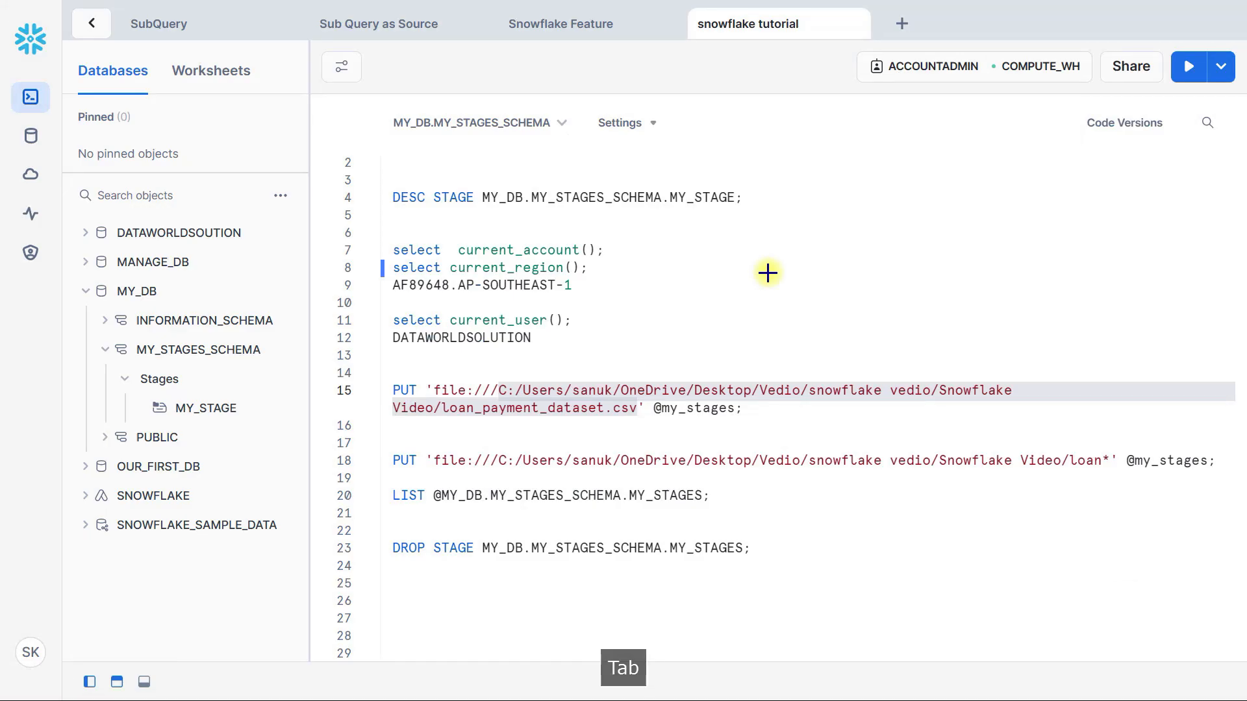
Paste the copied folder path on the empty line below the first PUT statement and comment it out
click(445, 431)
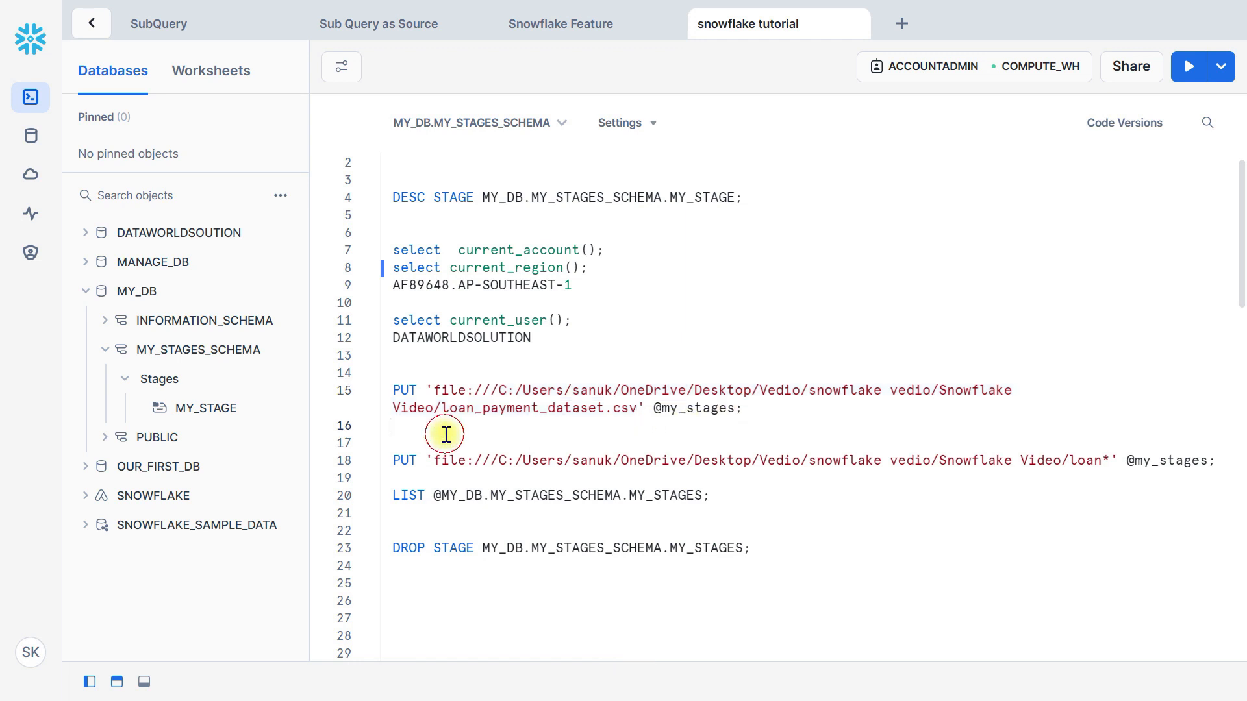
key(ctrl+v)
key(ctrl+slash)
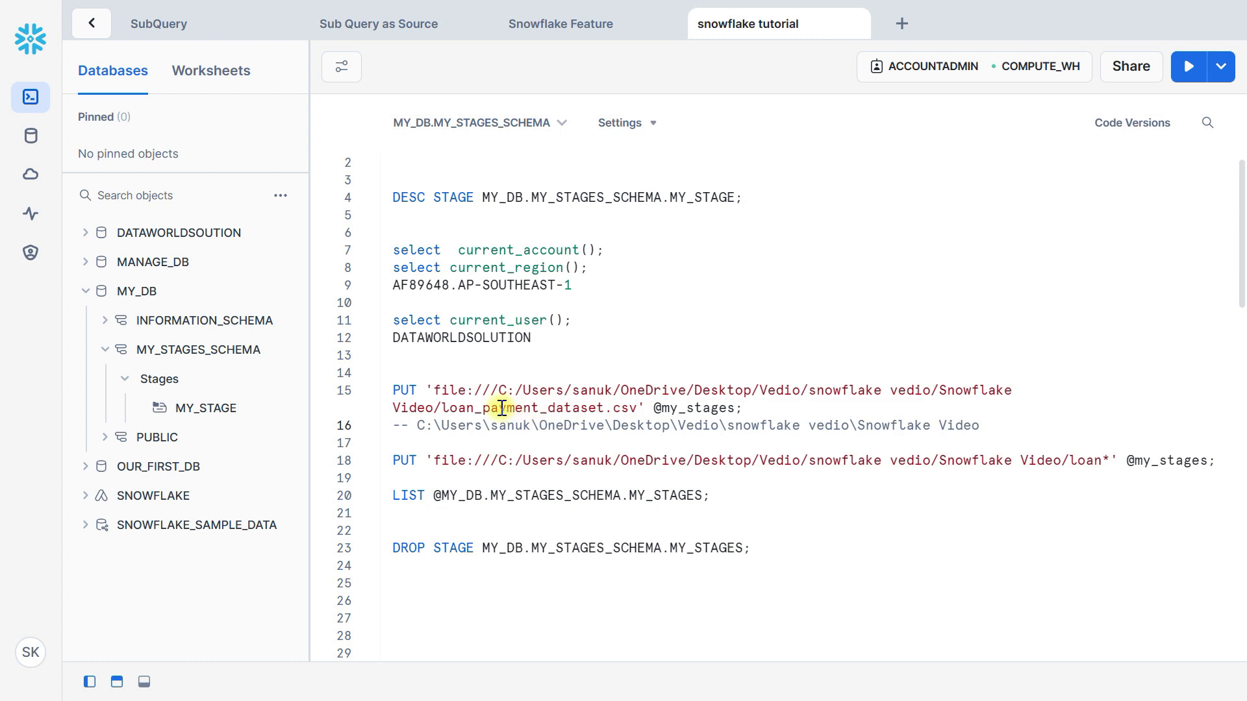
Check the CSV names in the Snowflake Video folder and change the first PUT statement's file to loan_payment_dataset1.csv
click(603, 407)
key(alt+Tab)
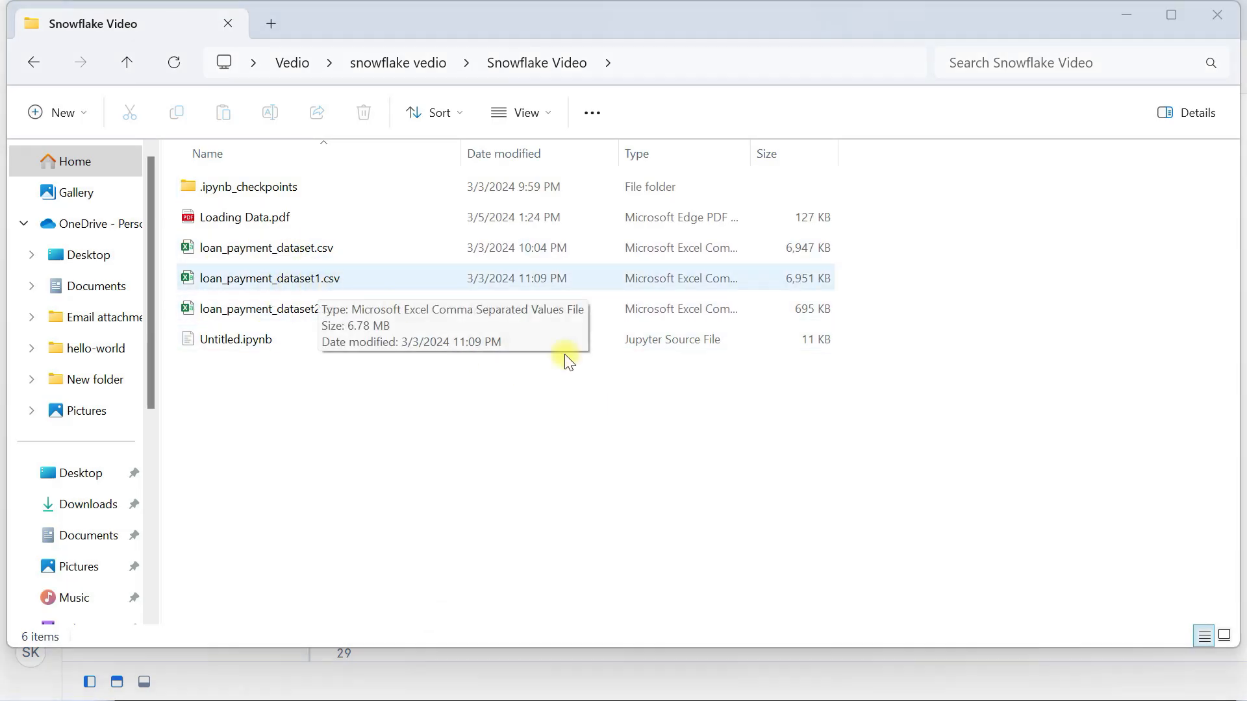
key(alt+Tab)
click(605, 408)
text(1.csv' @my_stages;)
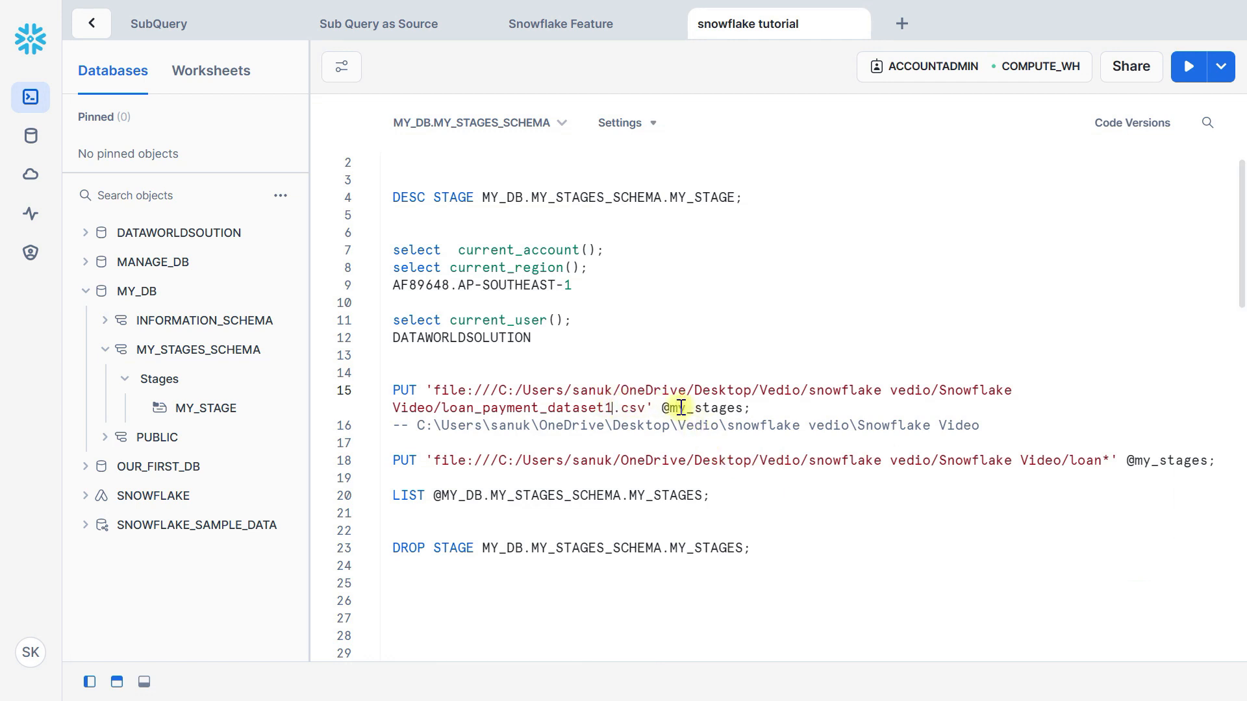
drag(765, 404, 392, 390)
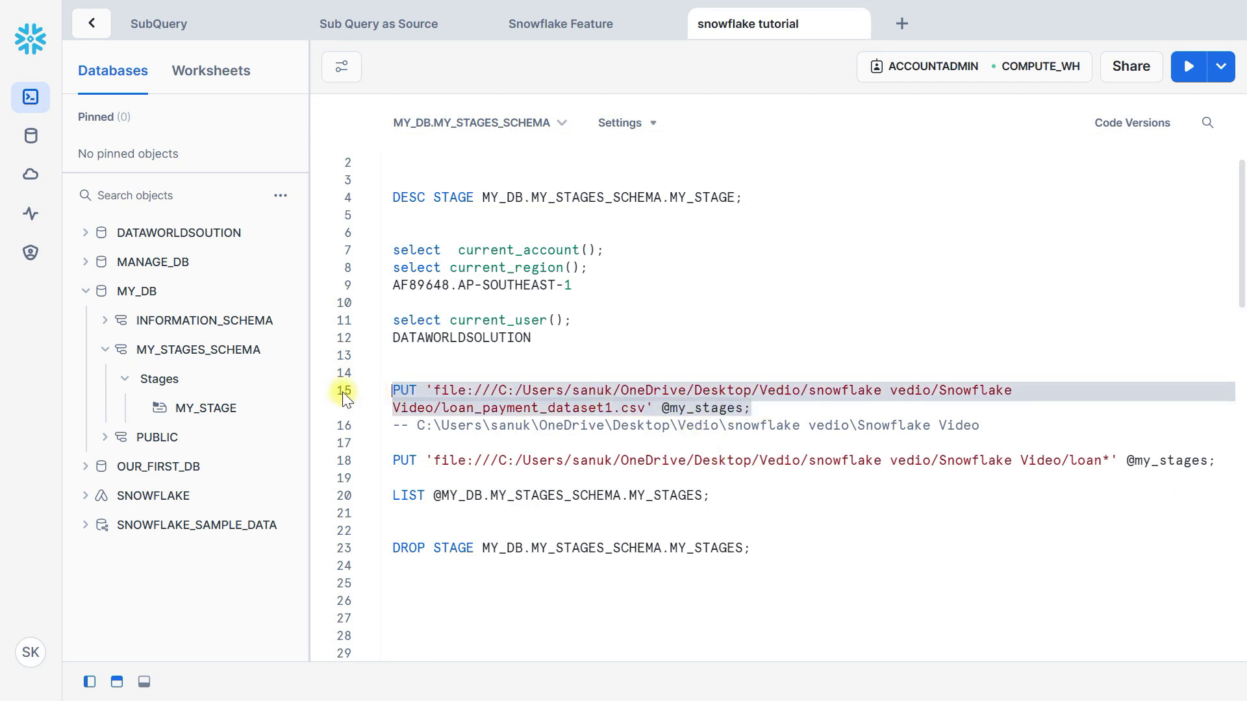
click(671, 408)
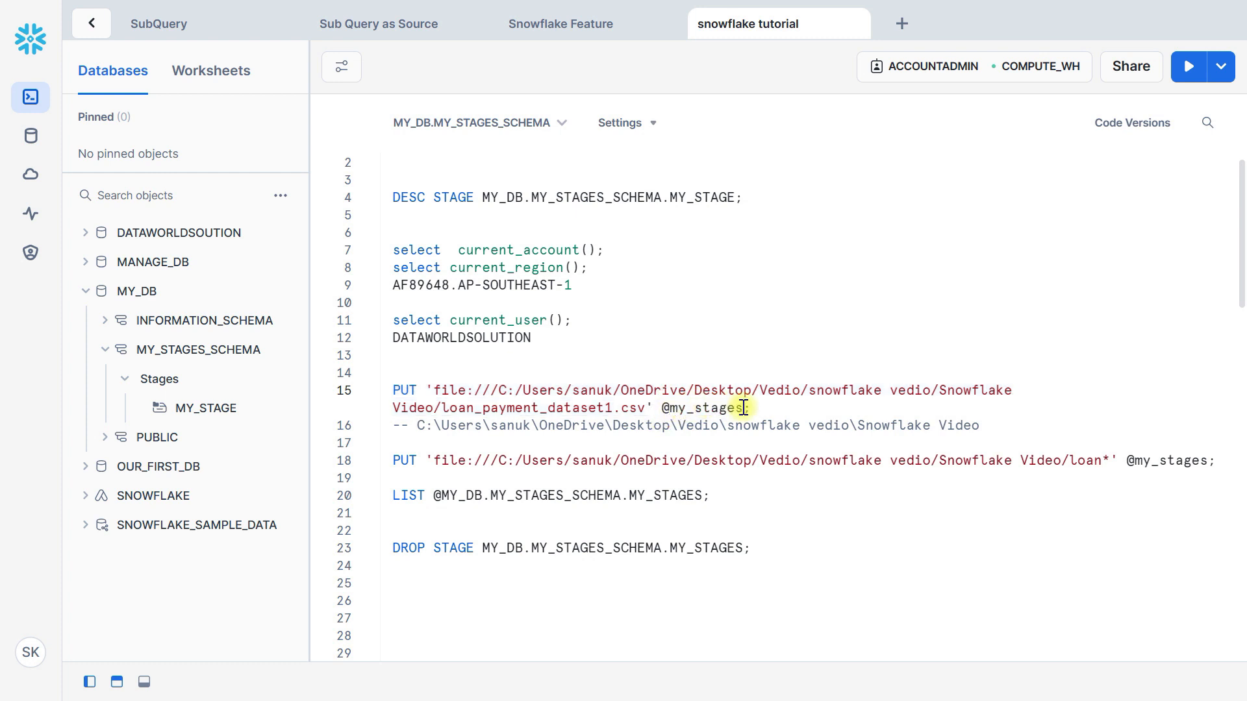
drag(754, 408, 345, 391)
key(ctrl+c)
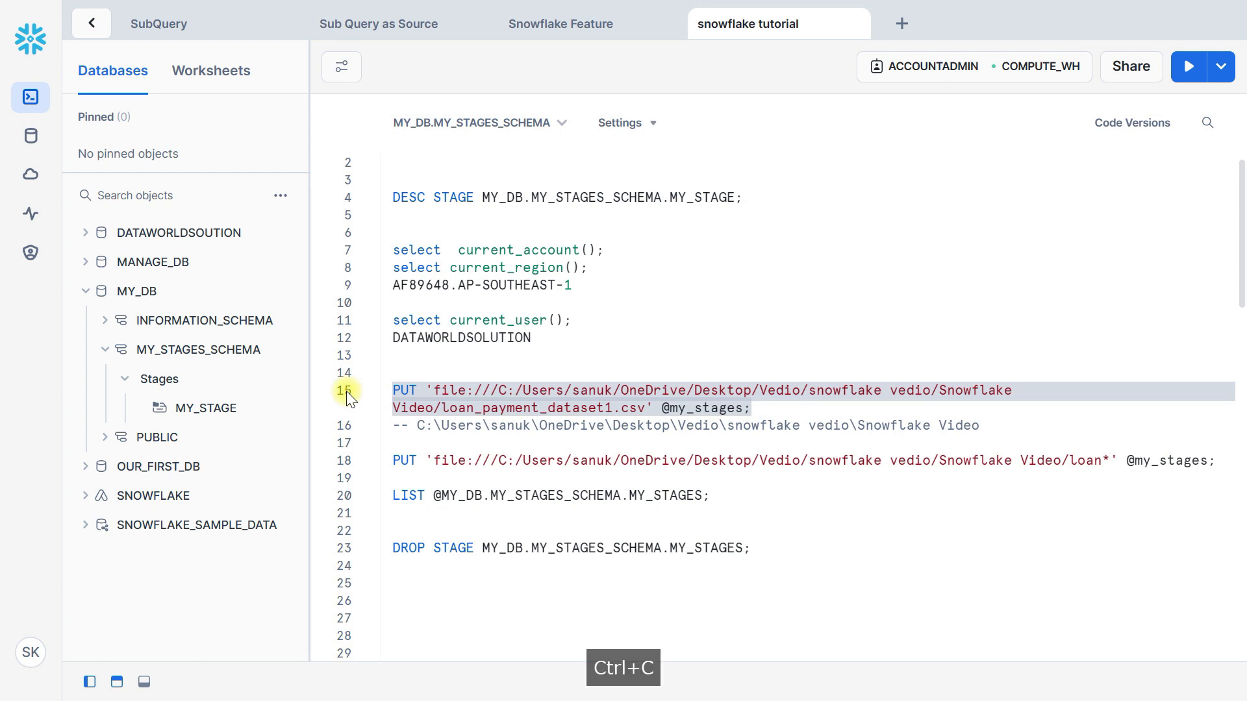
key(alt+Tab)
key(alt+Tab)
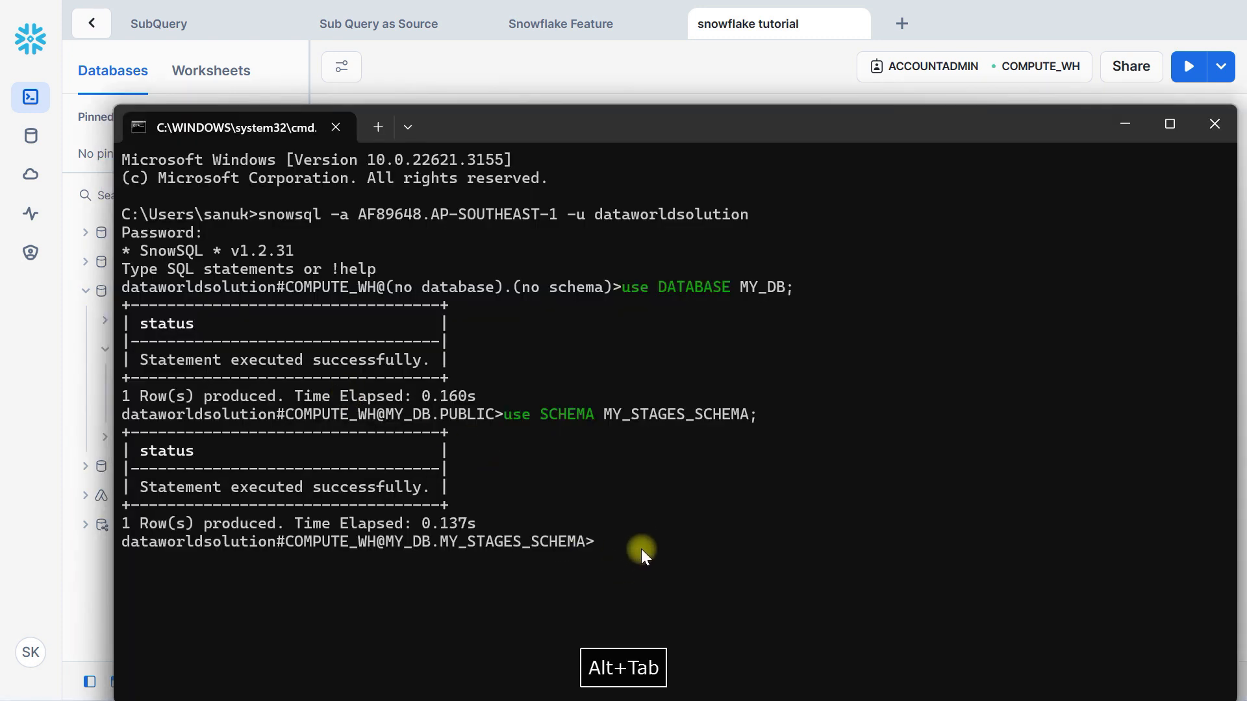
right_click(637, 539)
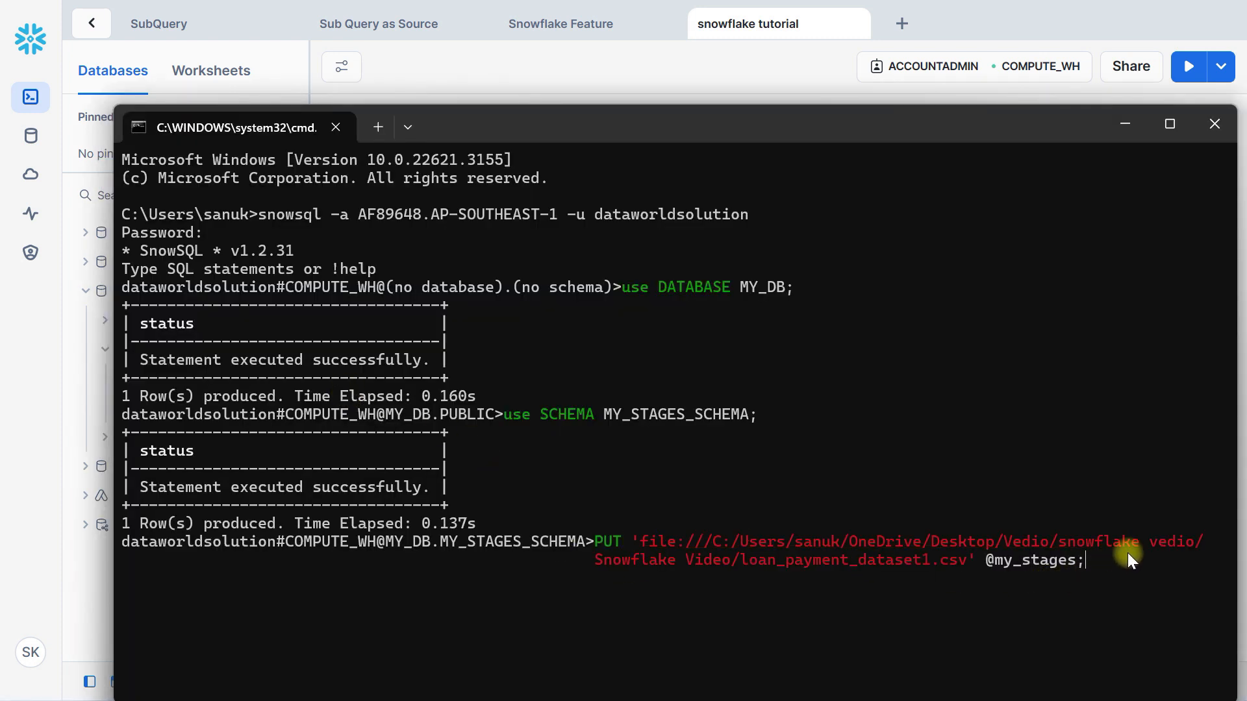
key(Return)
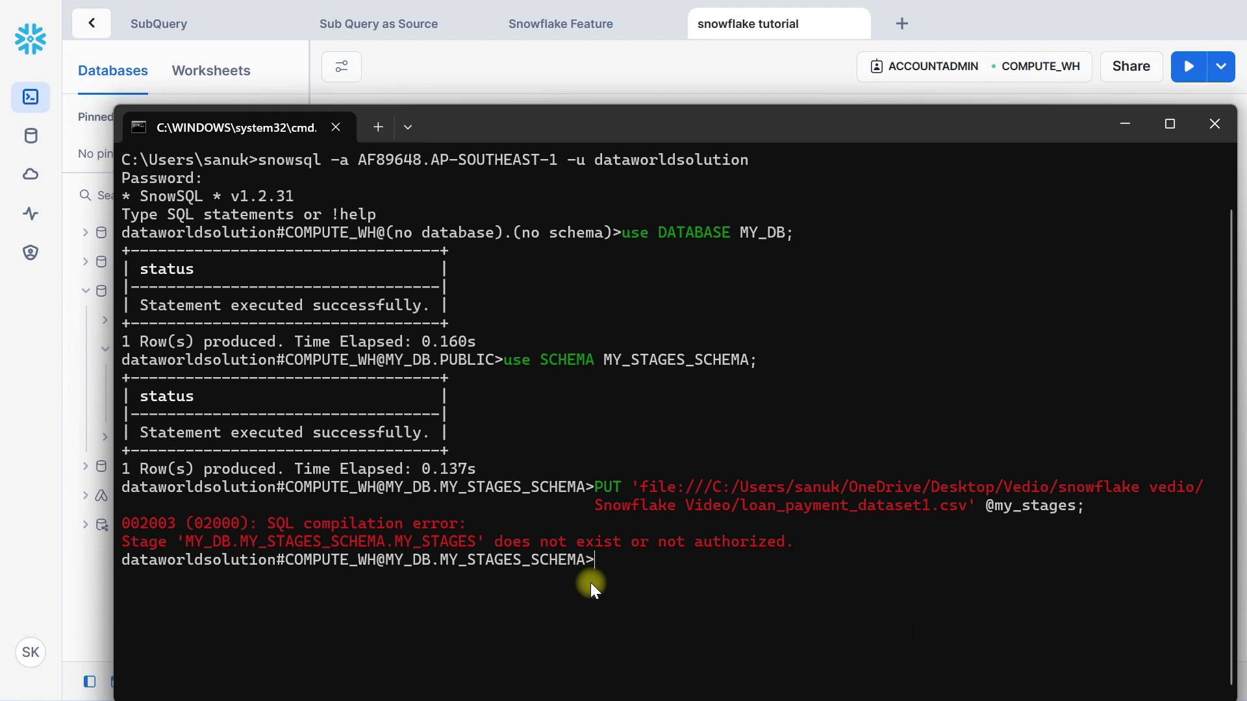
Back in the worksheet, replace the first PUT statement's stage with MY_DB.MY_STAGES_SCHEMA.MY_STAGE, copied from the DESC STAGE line
key(alt+Tab)
scroll(552, 306, up, 1)
drag(481, 215, 738, 215)
key(ctrl+c)
drag(669, 427, 742, 427)
key(ctrl+v)
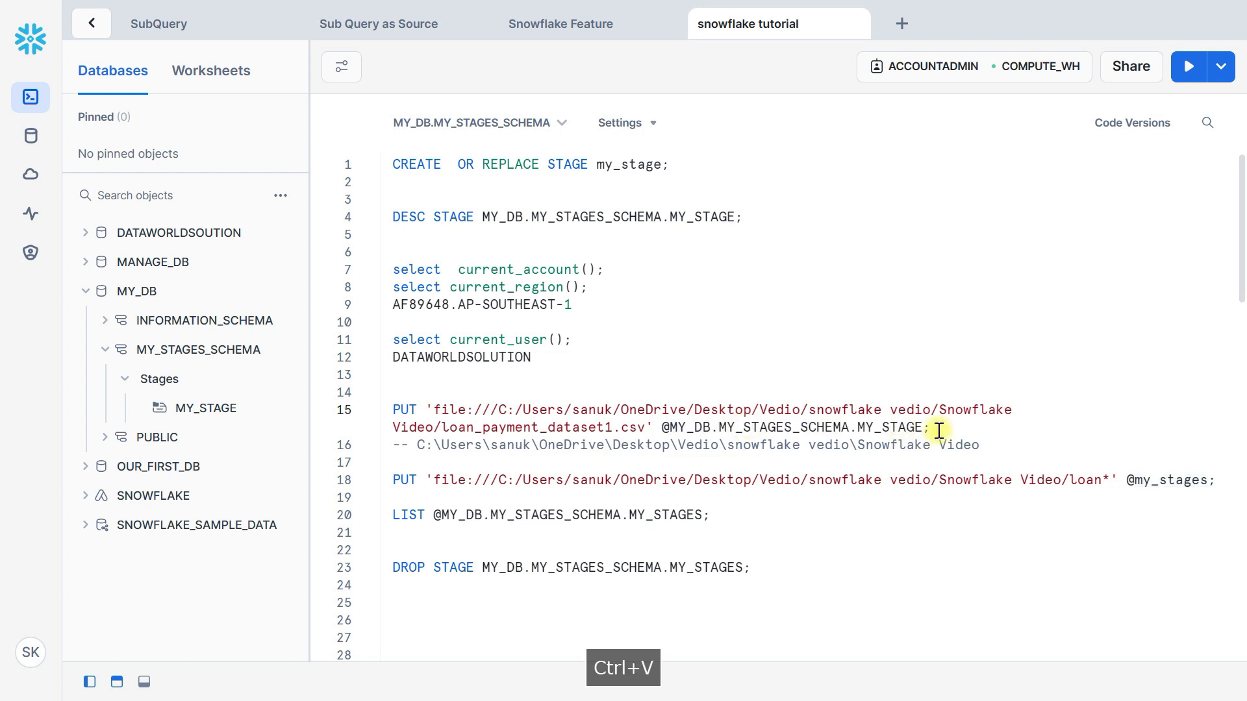
Copy the corrected PUT statement, run it in SnowSQL to upload loan_payment_dataset1.csv, and maximize the command window
drag(939, 431, 350, 410)
key(ctrl+c)
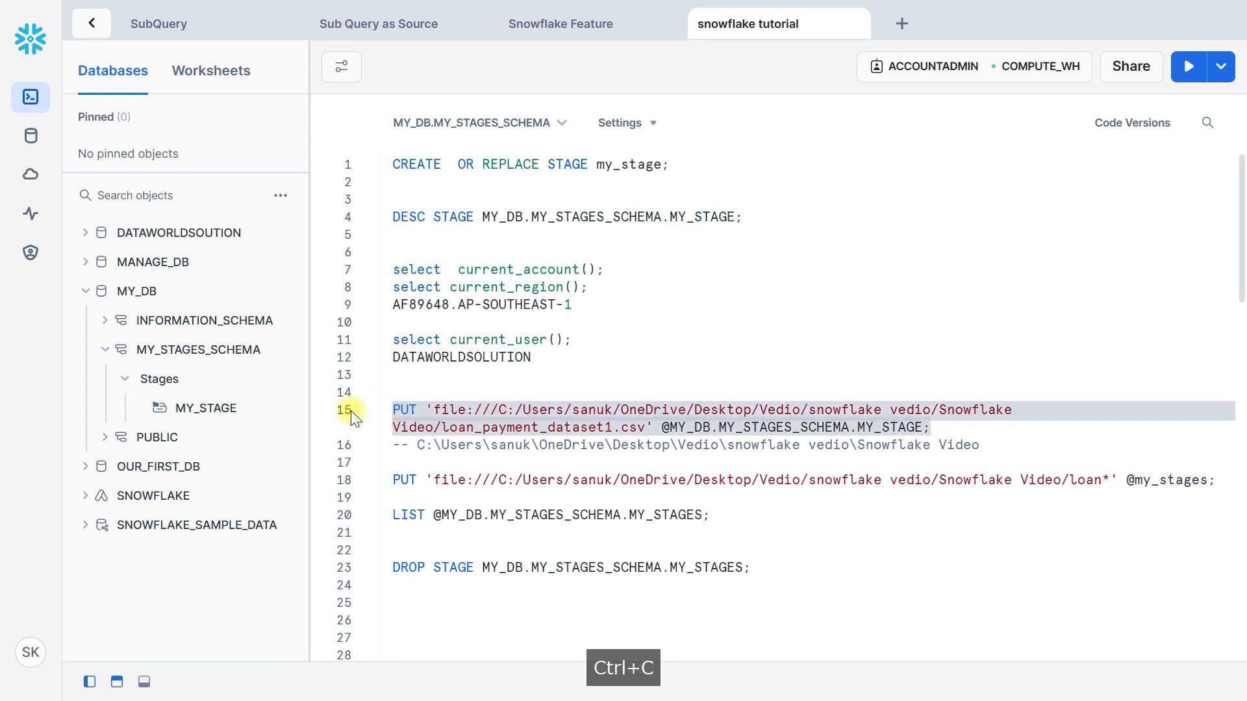
key(alt+Tab)
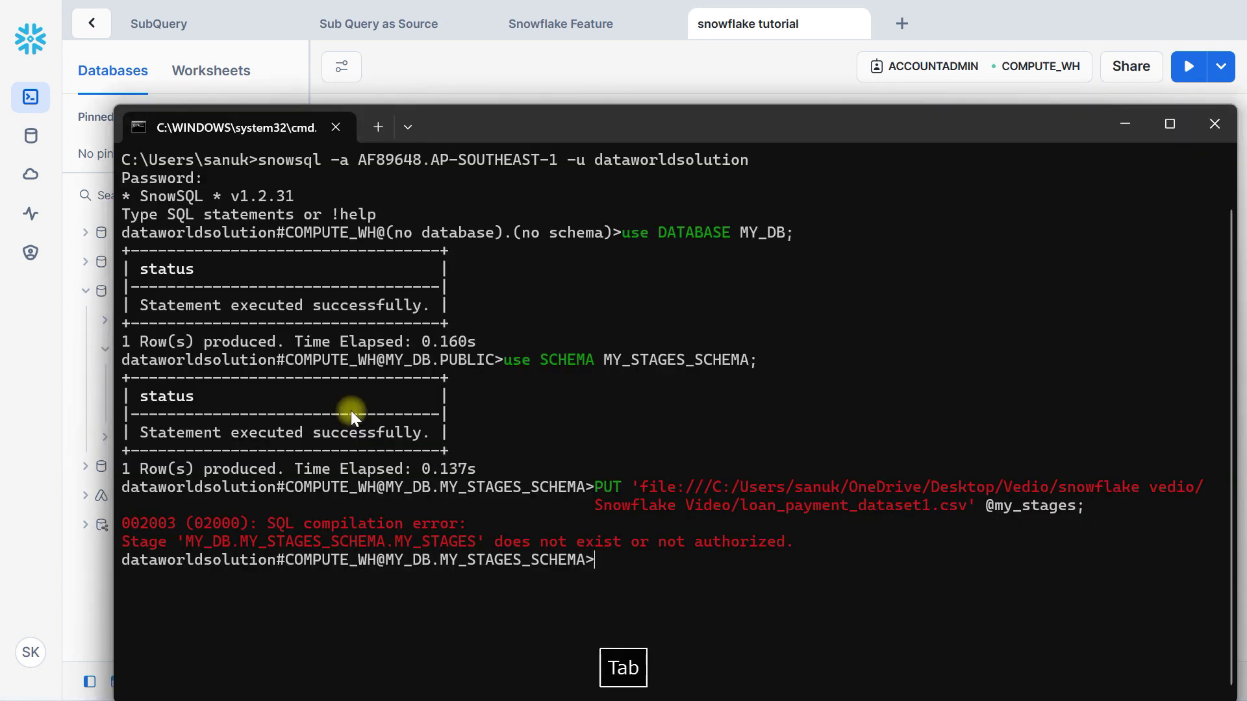
right_click(598, 567)
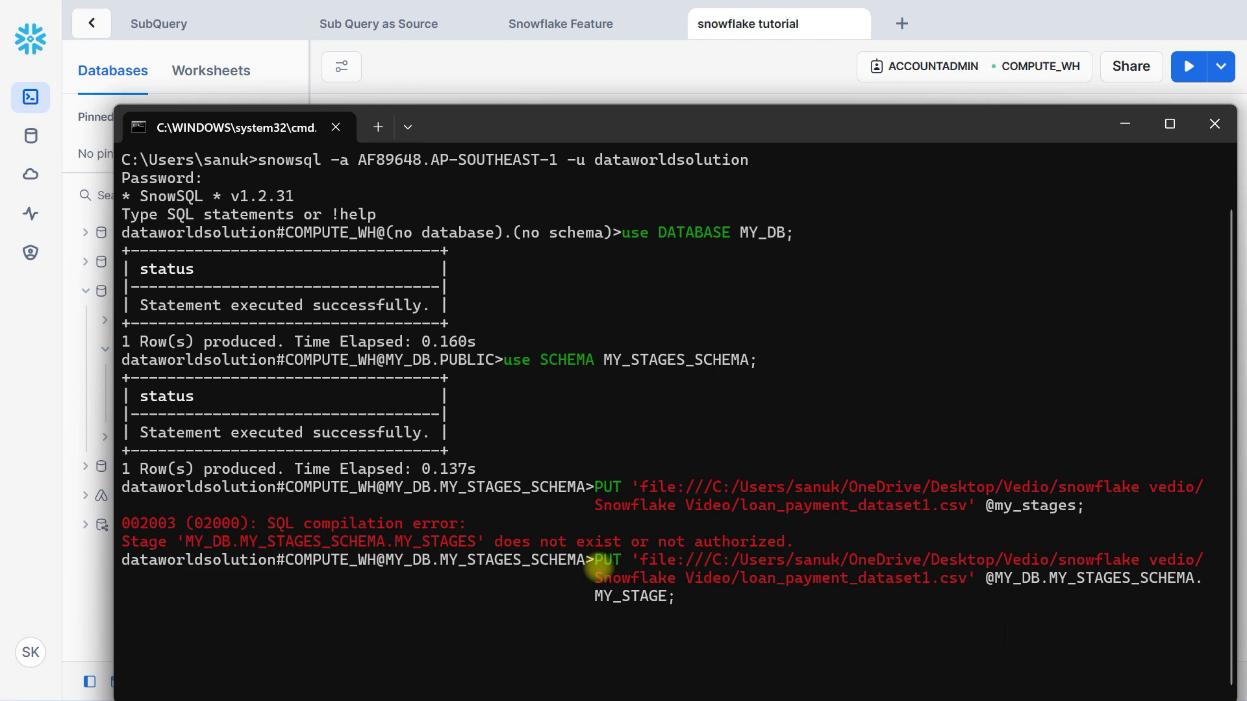
key(Return)
double_click(721, 122)
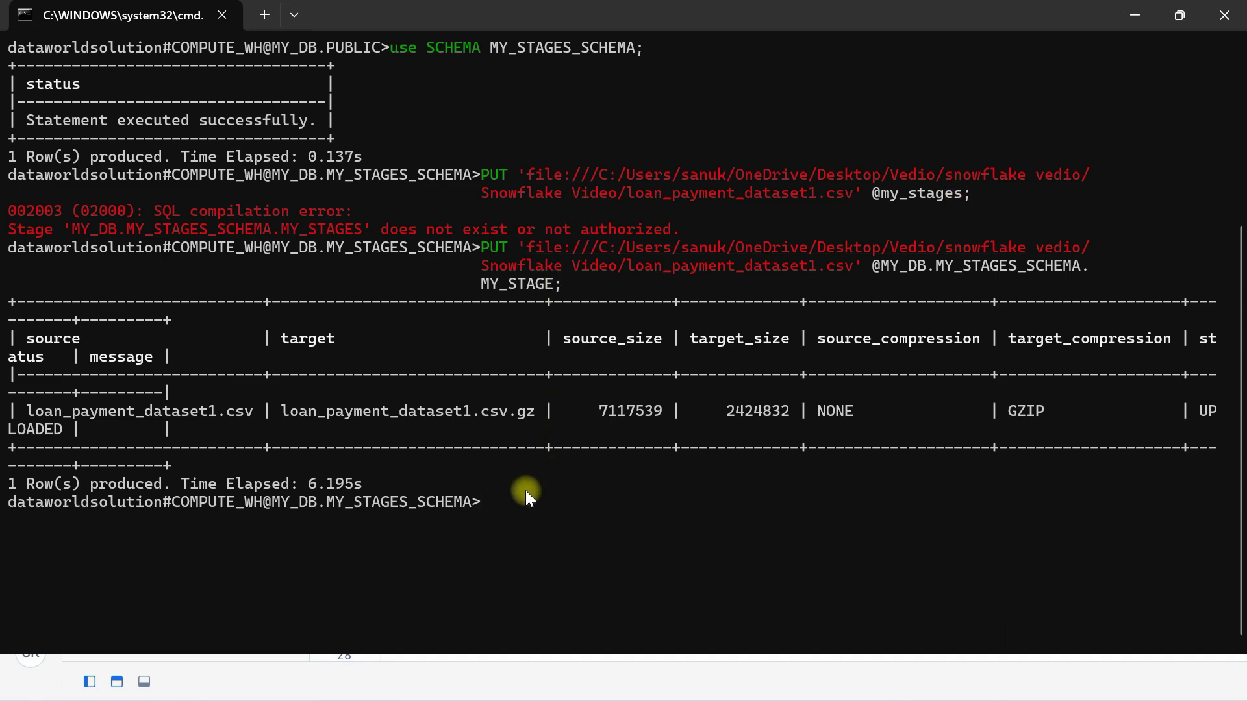
key(alt+Tab)
scroll(691, 482, down, 3)
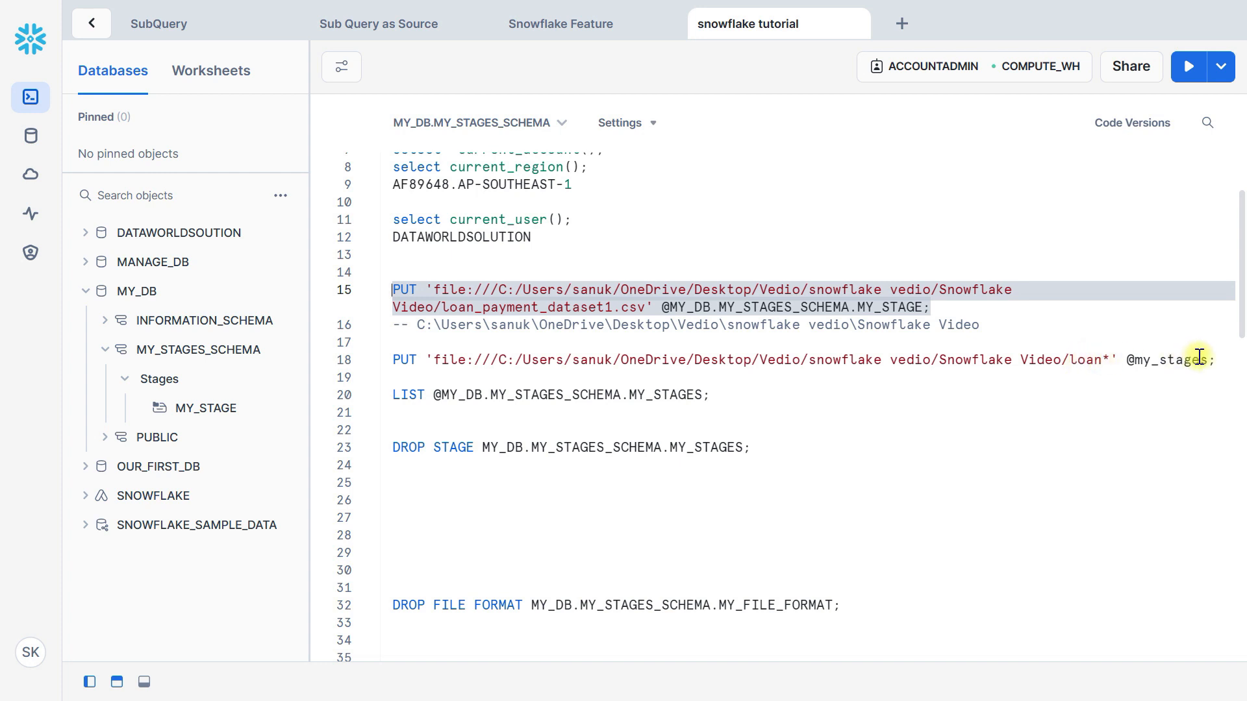
drag(1235, 357, 317, 367)
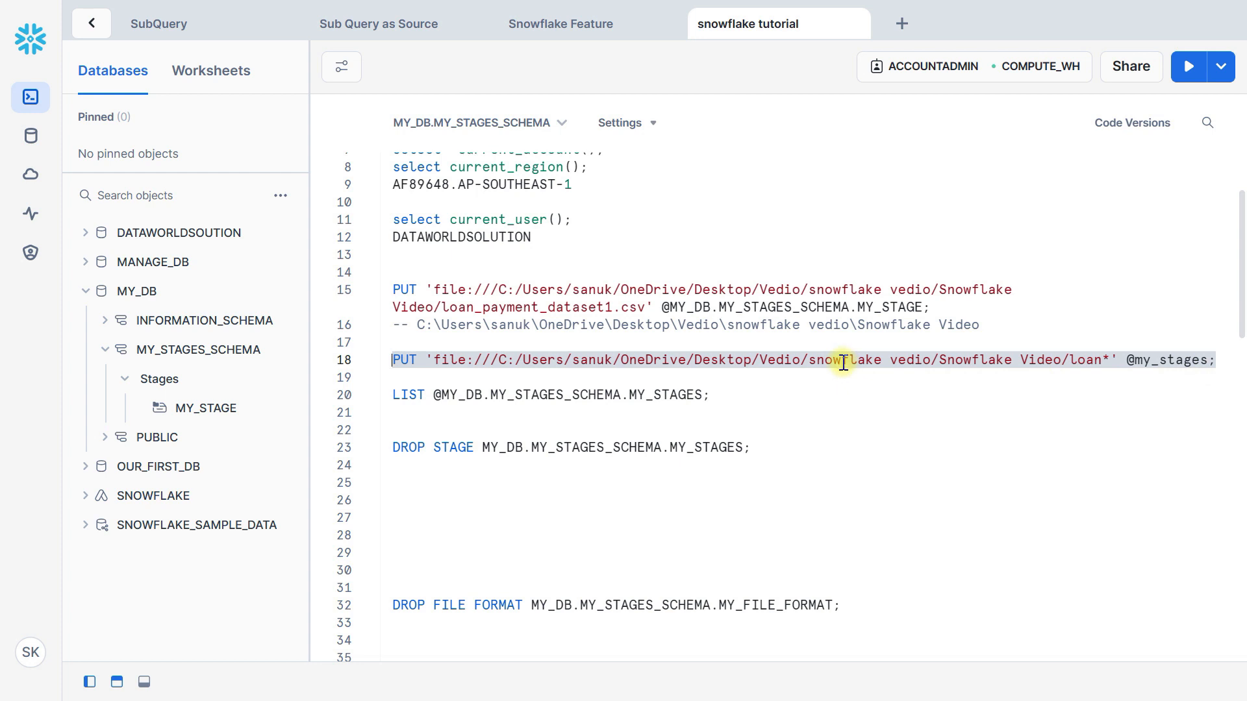
click(1208, 359)
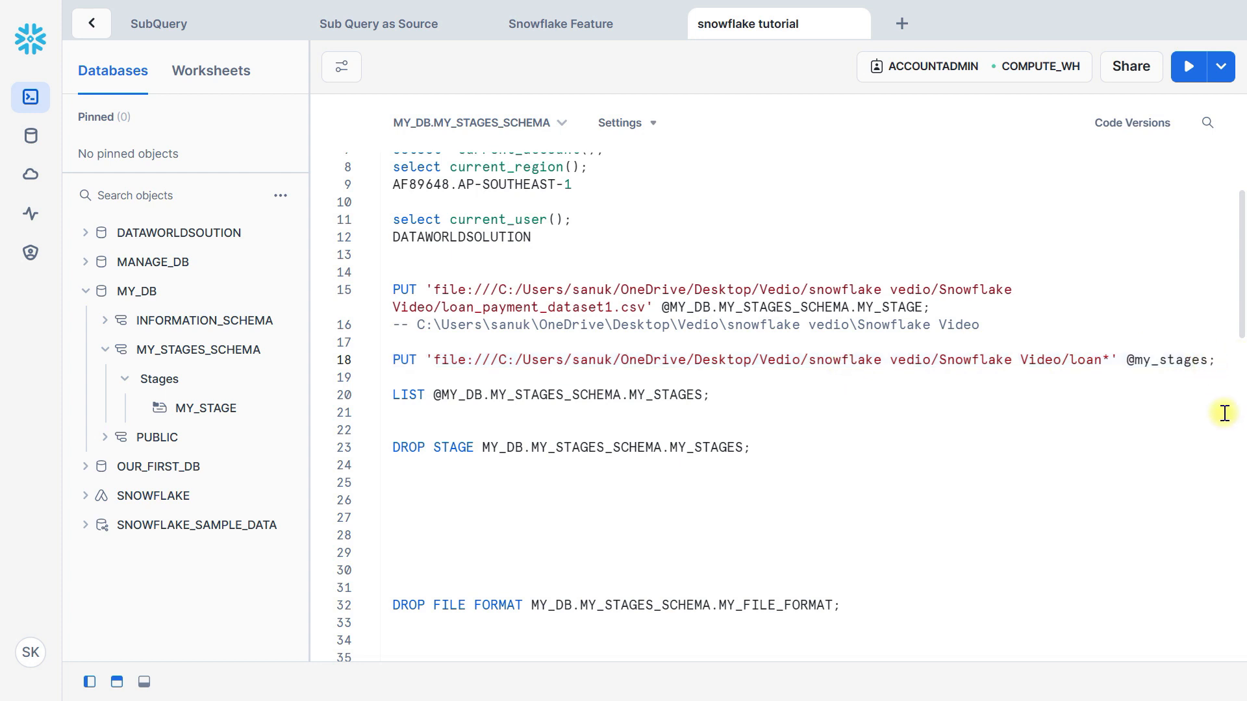
click(1217, 361)
key(Return)
key(Up)
shift+click(1218, 365)
key(ctrl+c)
key(alt+Tab)
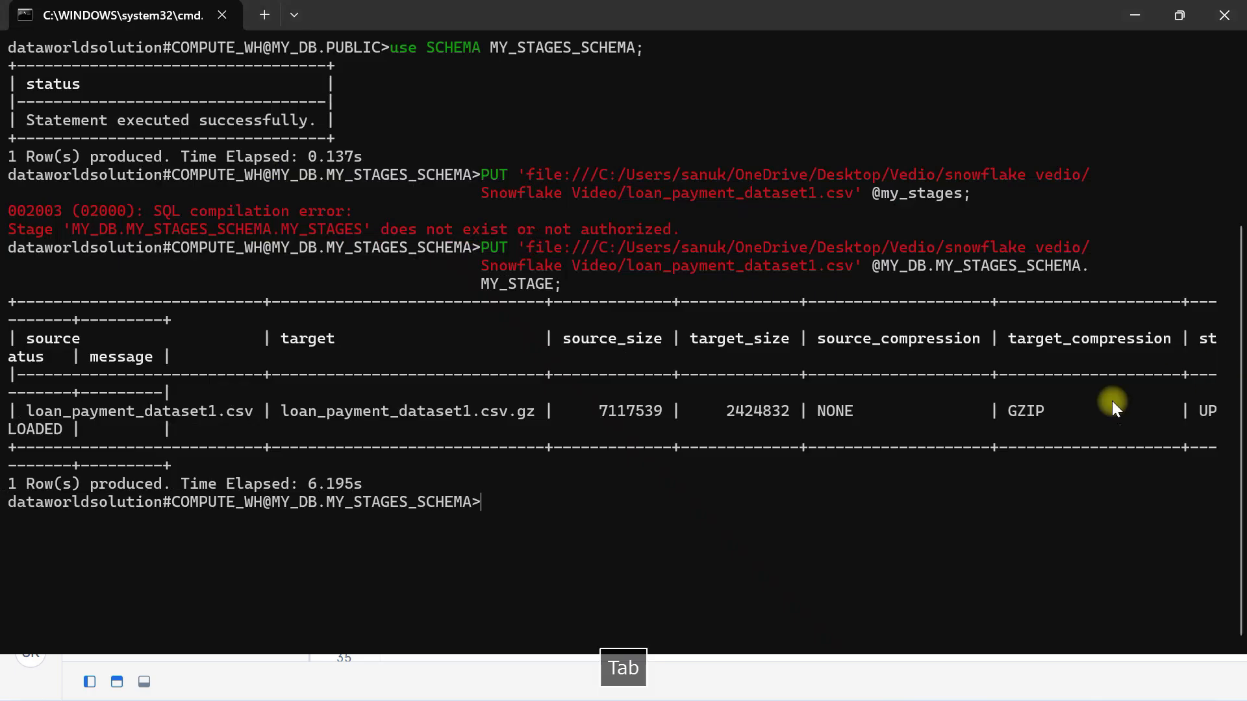
key(ctrl+v)
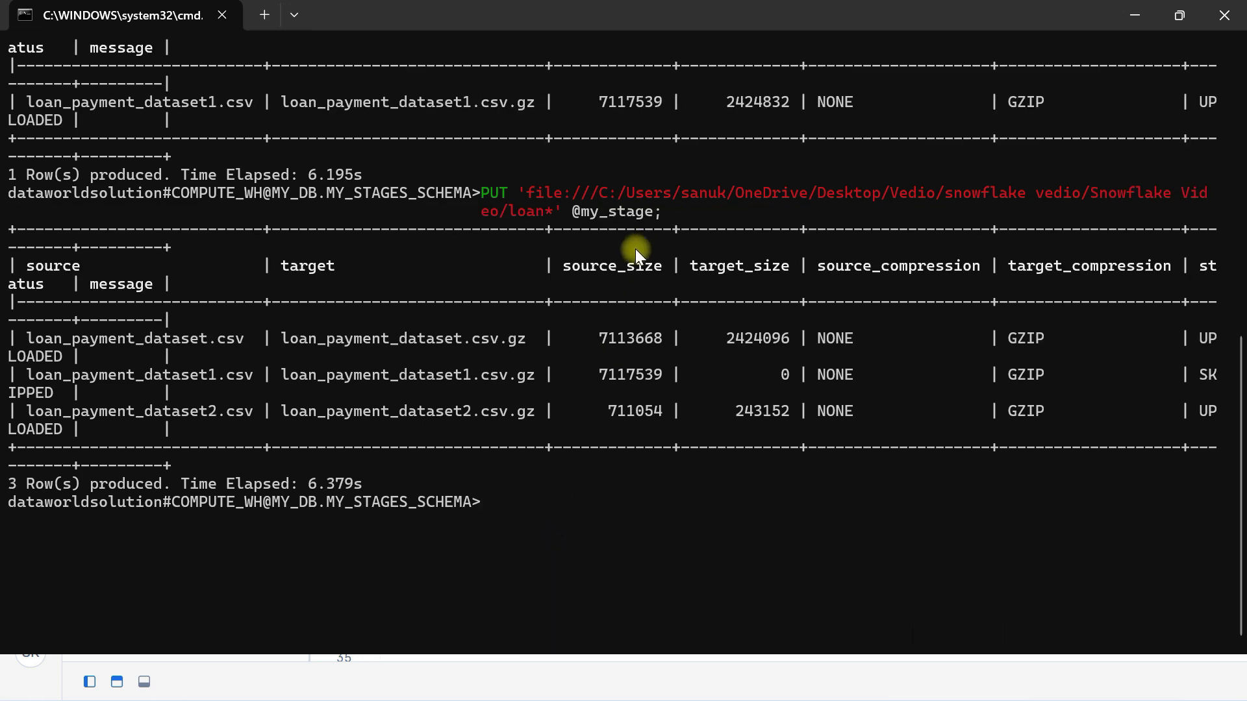
Check the loan CSV files in the Snowflake Video folder and return to the worksheet
key(alt+Tab)
key(alt+Tab)
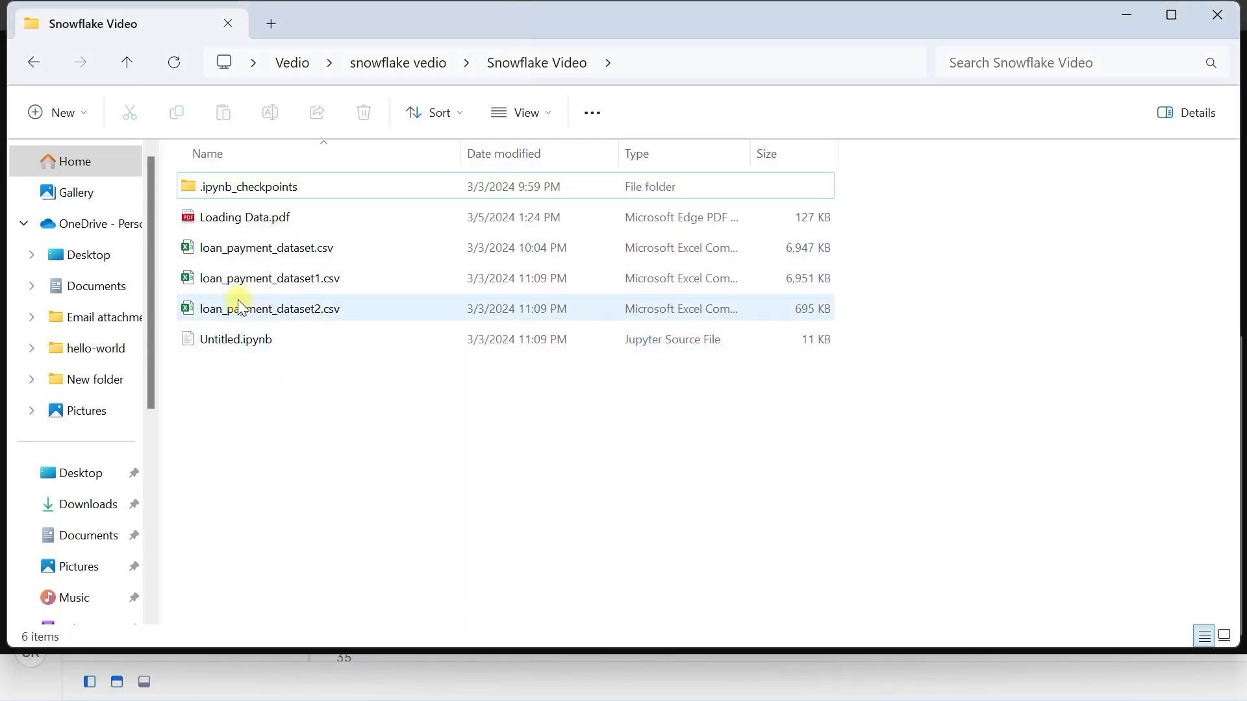
key(alt+Tab)
key(alt+Tab)
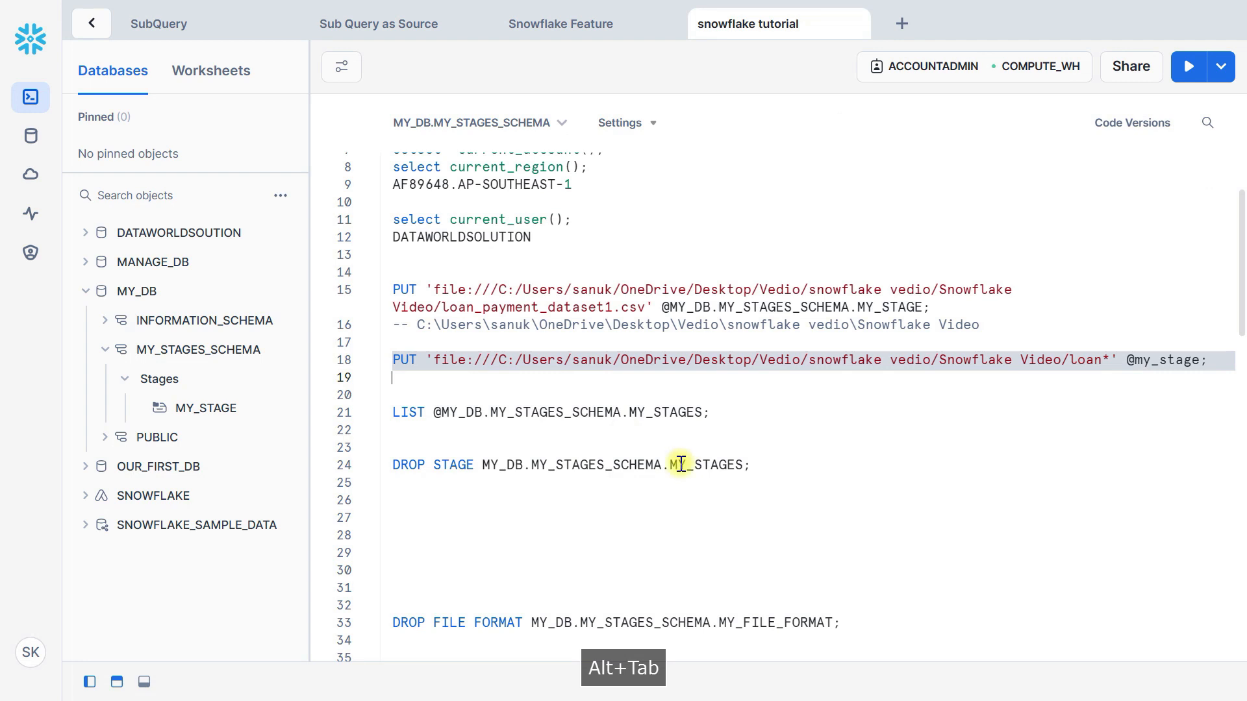
Change the LIST statement's stage to MY_DB.MY_STAGES_SCHEMA.MY_STAGE, run it, and highlight the file names in the results
click(707, 414)
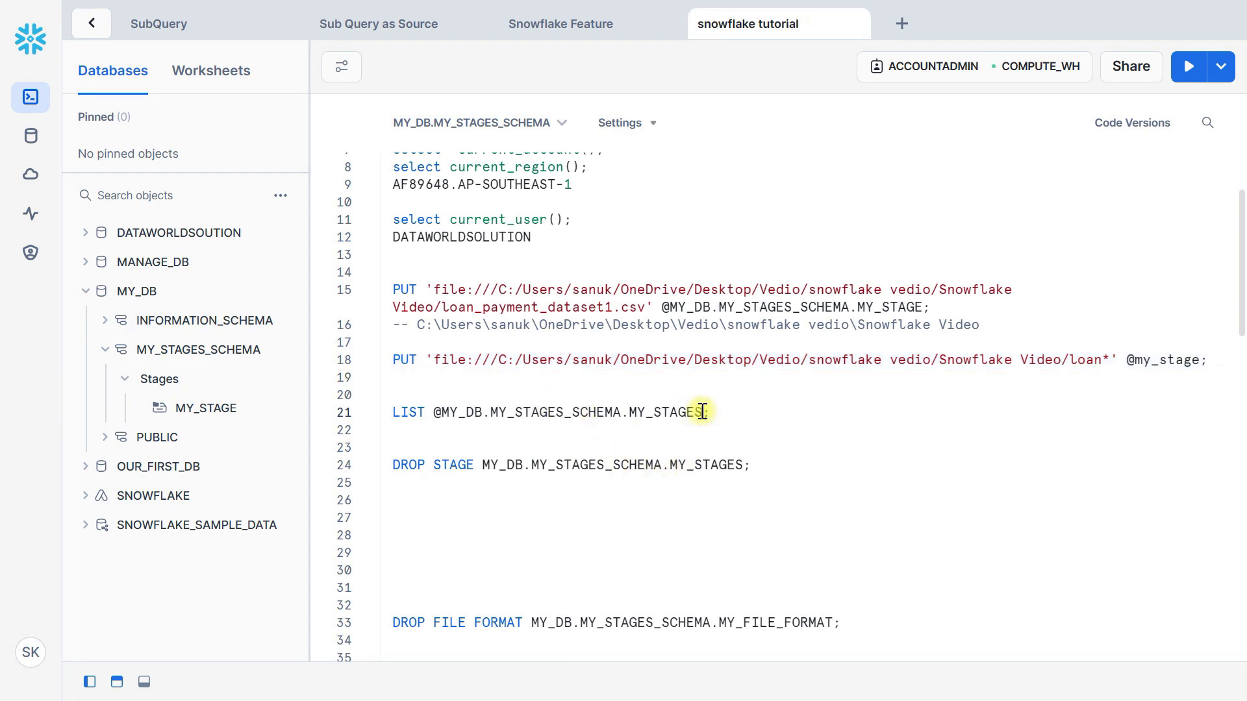
key(ctrl+Return)
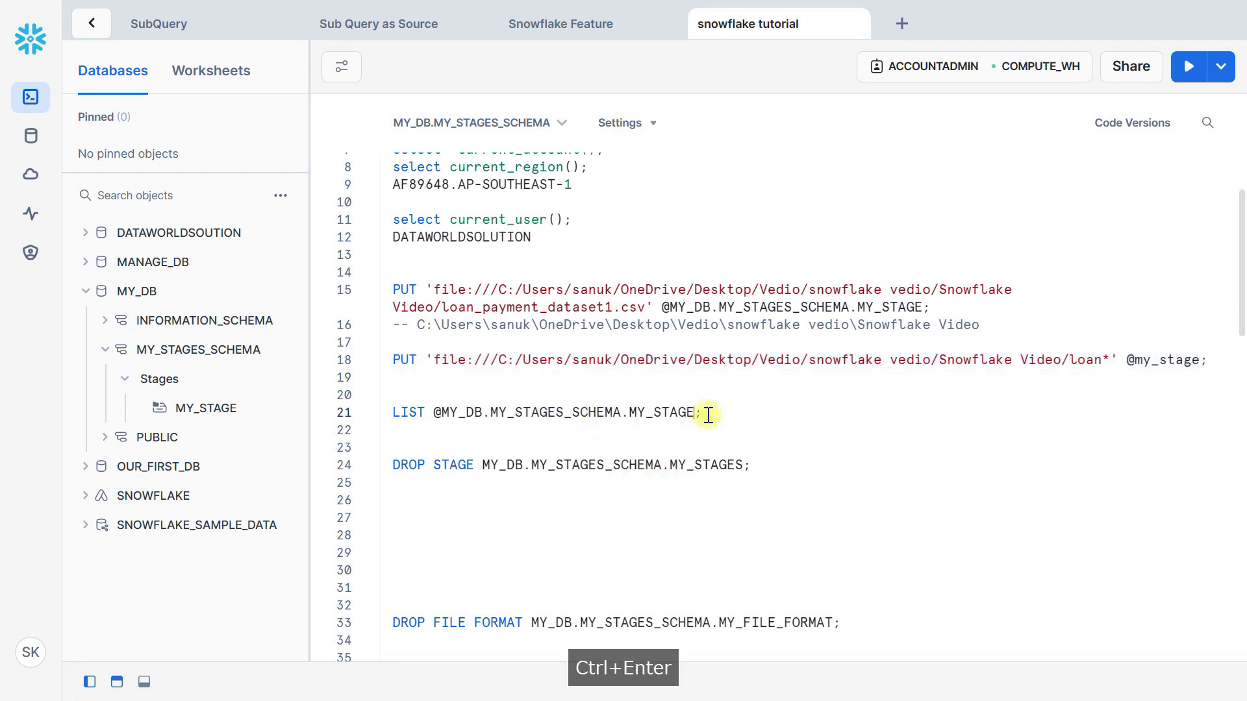
scroll(638, 243, down, 3)
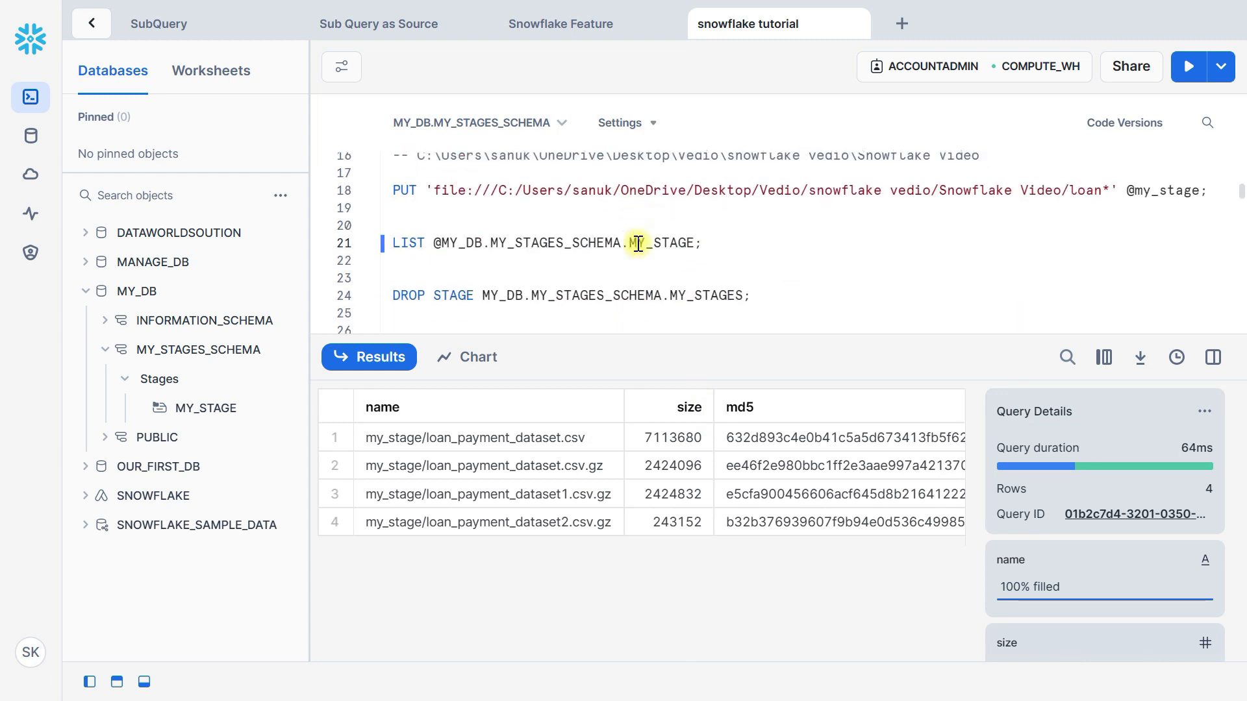
drag(544, 446, 547, 527)
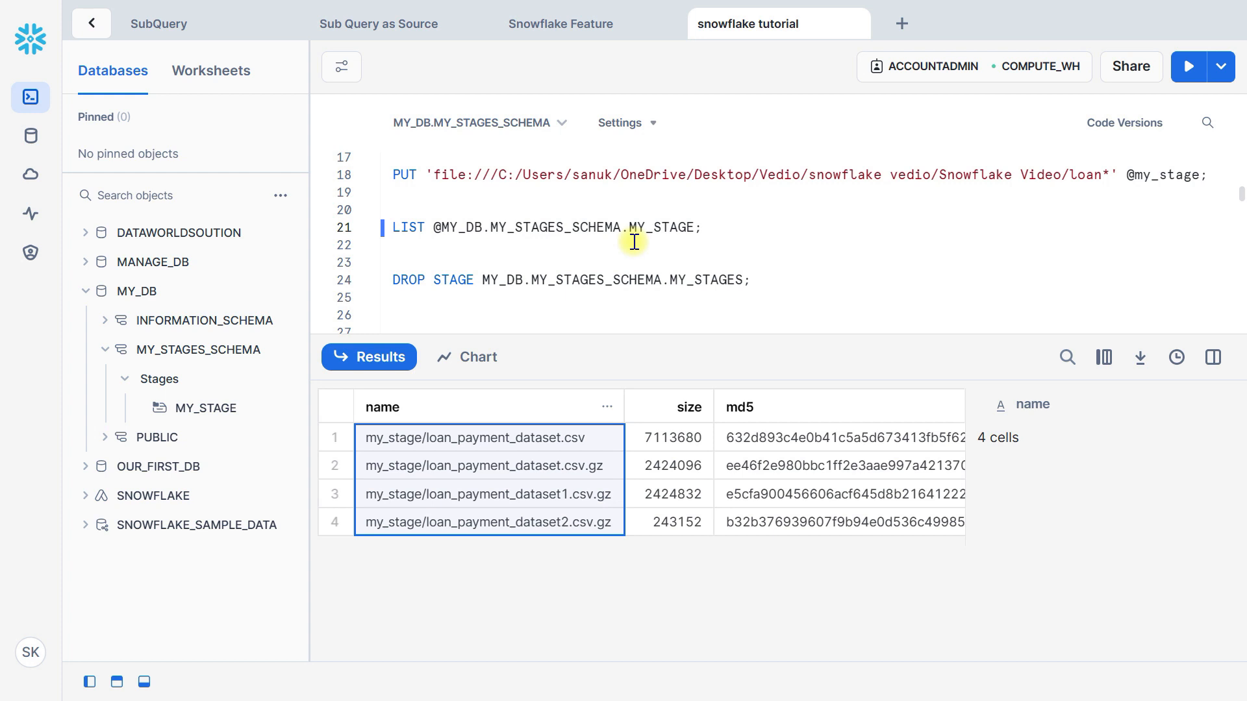
Change the DROP STAGE statement's target to MY_DB.MY_STAGES_SCHEMA.MY_STAGE and run it to delete the stage
click(565, 279)
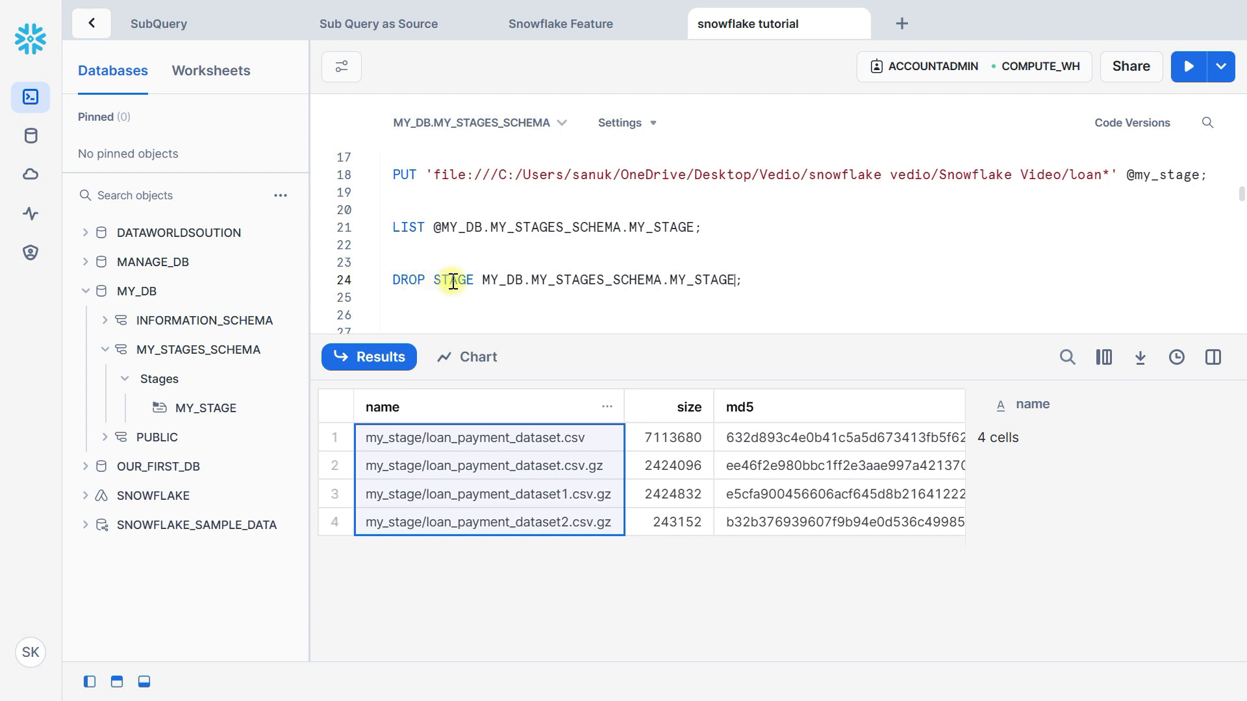
drag(483, 279, 525, 280)
click(534, 280)
double_click(654, 284)
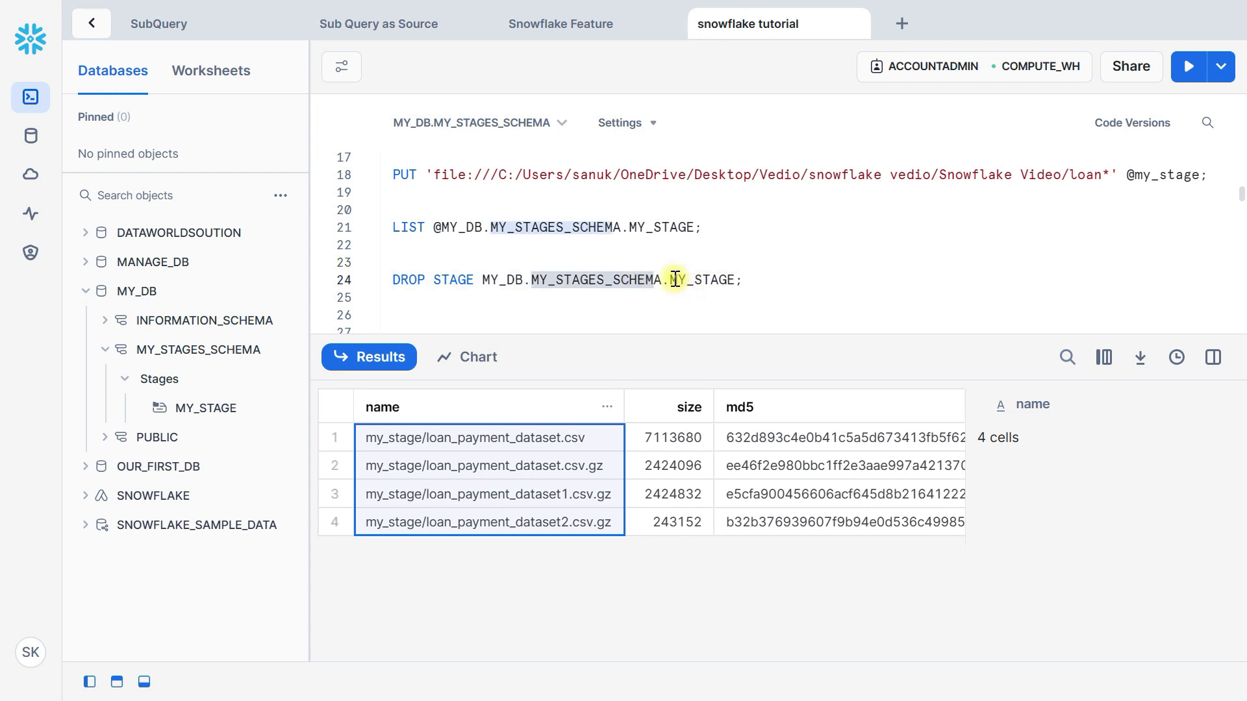
double_click(730, 280)
click(731, 279)
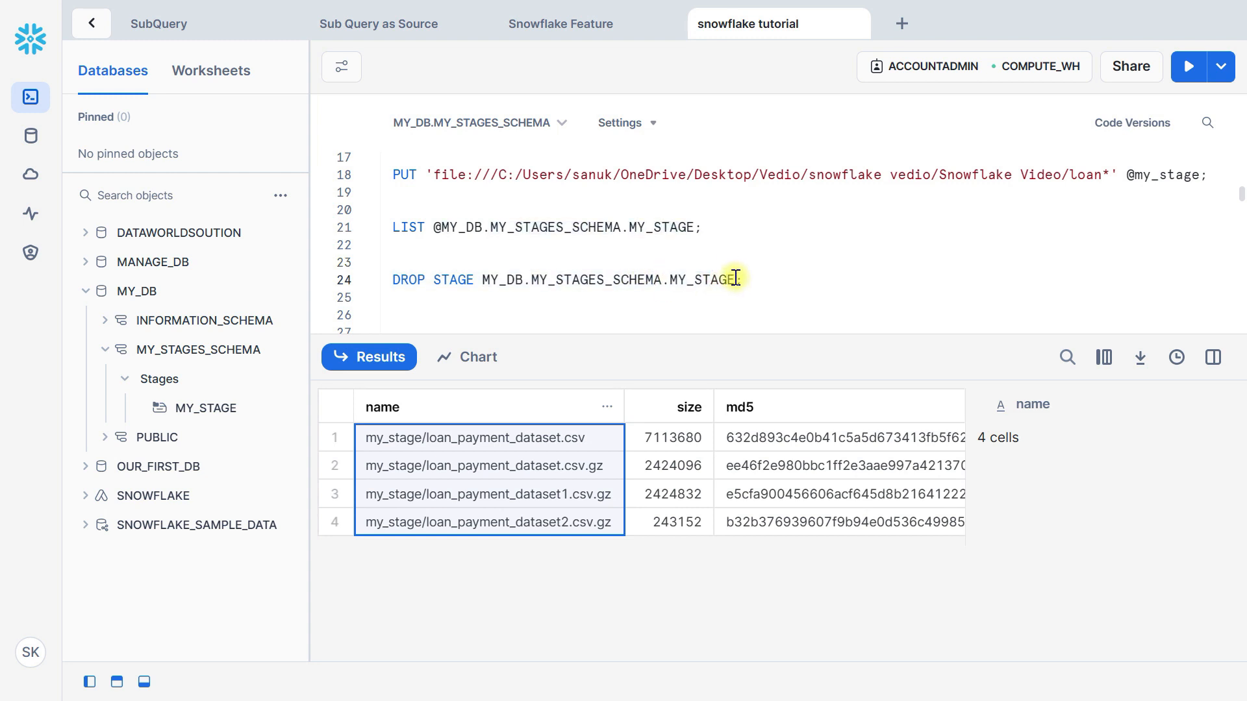
key(ctrl+Return)
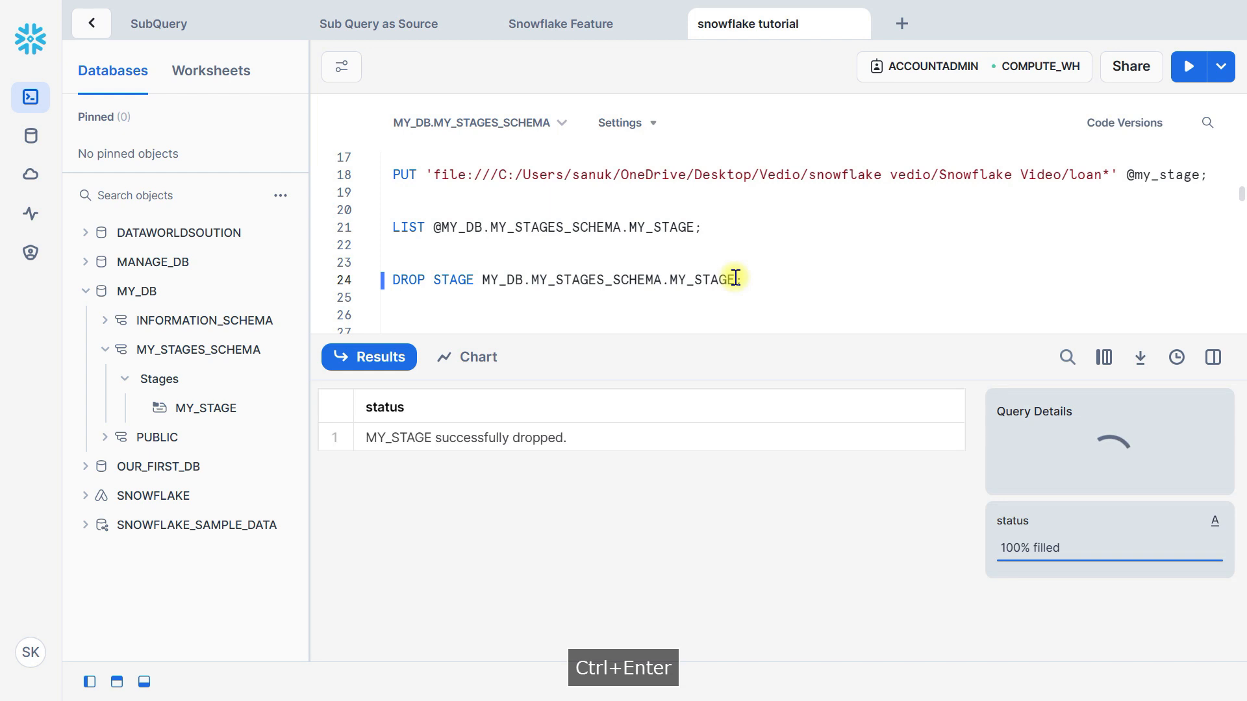
Refresh the database object list and expand MY_STAGES_SCHEMA under MY_DB to check its stages
click(280, 196)
click(252, 239)
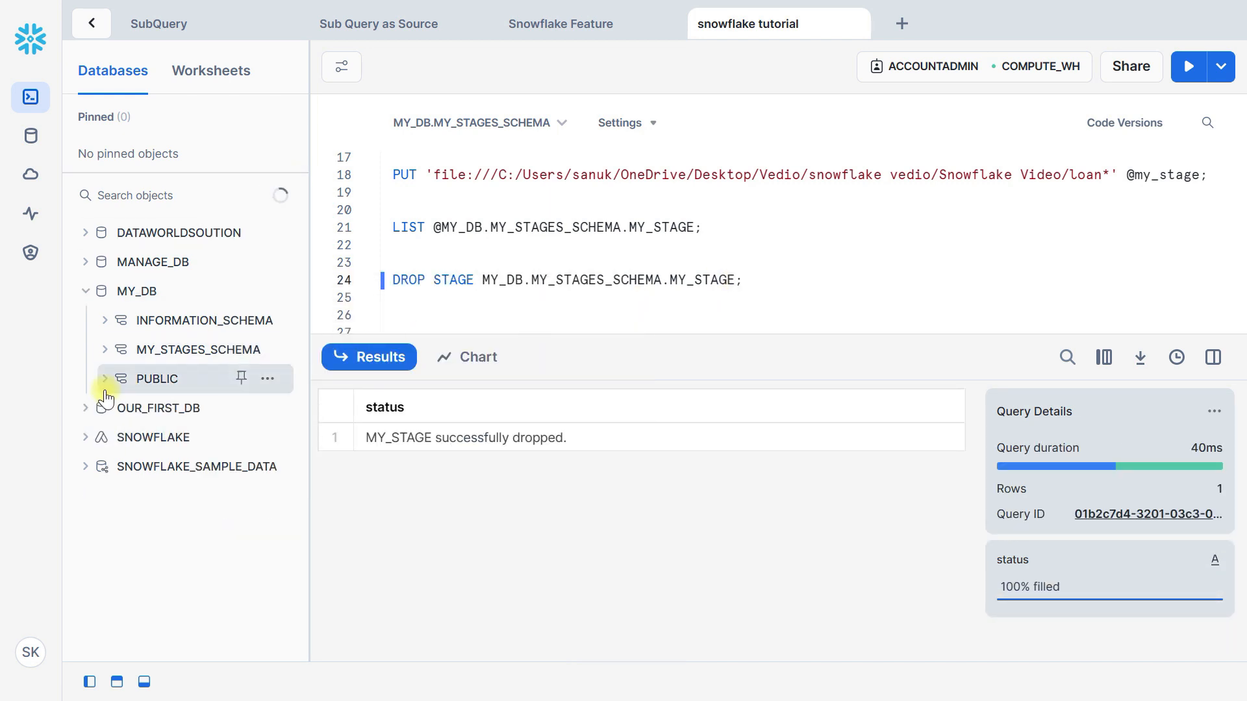
click(197, 354)
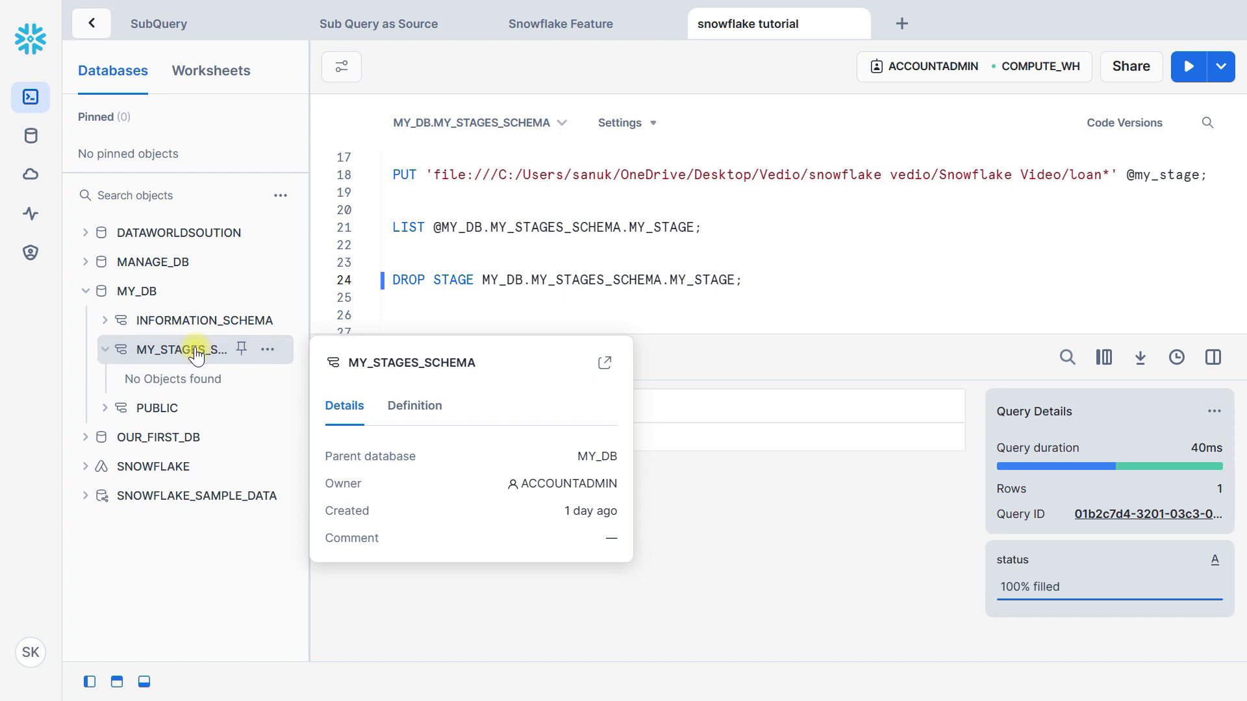